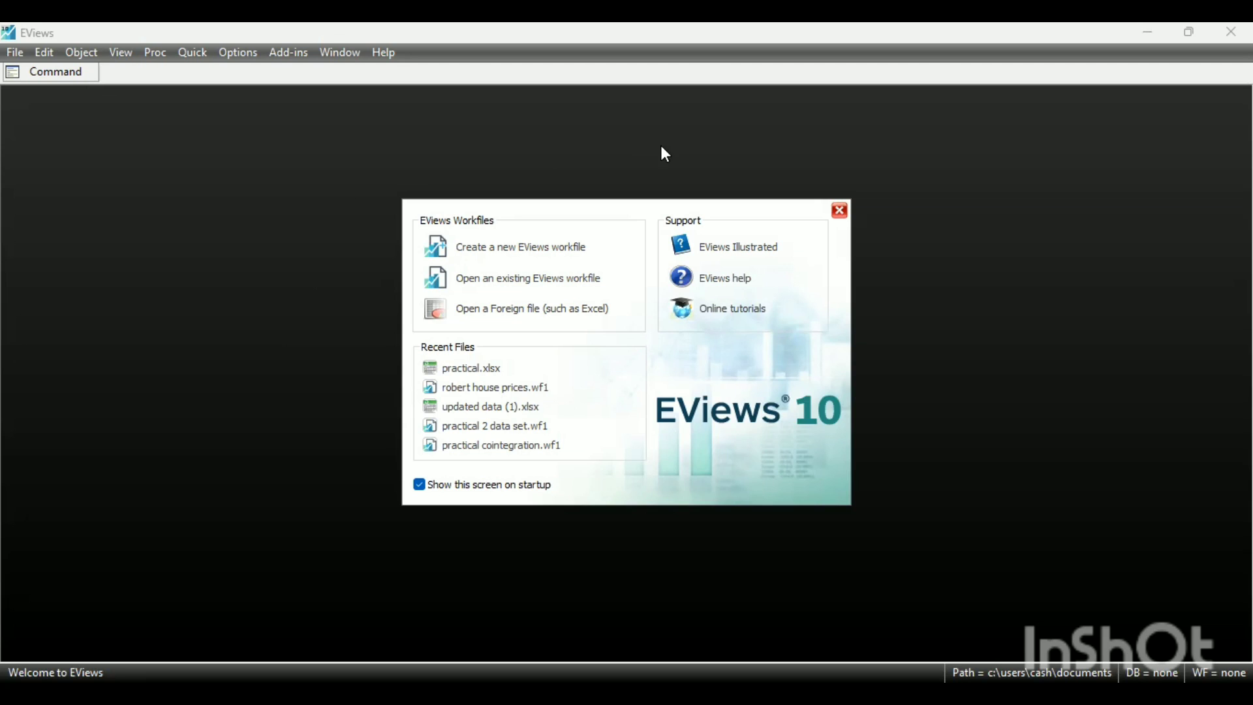
Dismiss the start screen and import the Practical Excel workbook from the Downloads folder
left_click(843, 220)
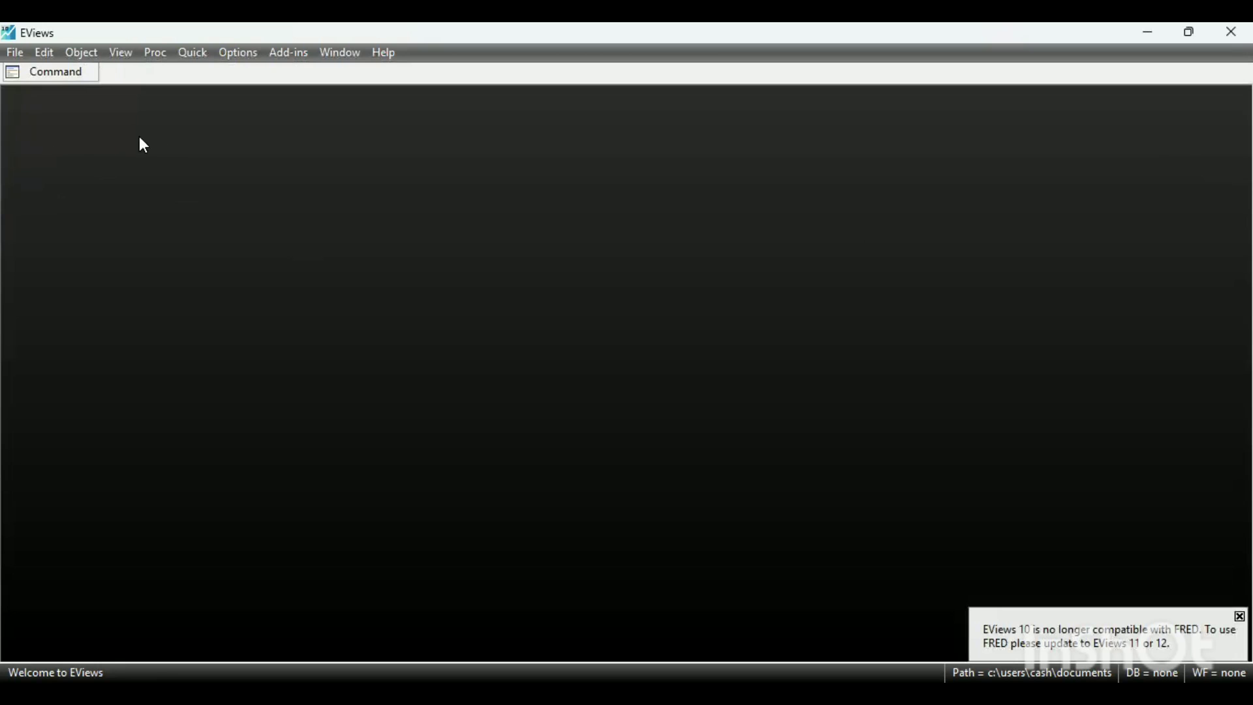
left_click(17, 52)
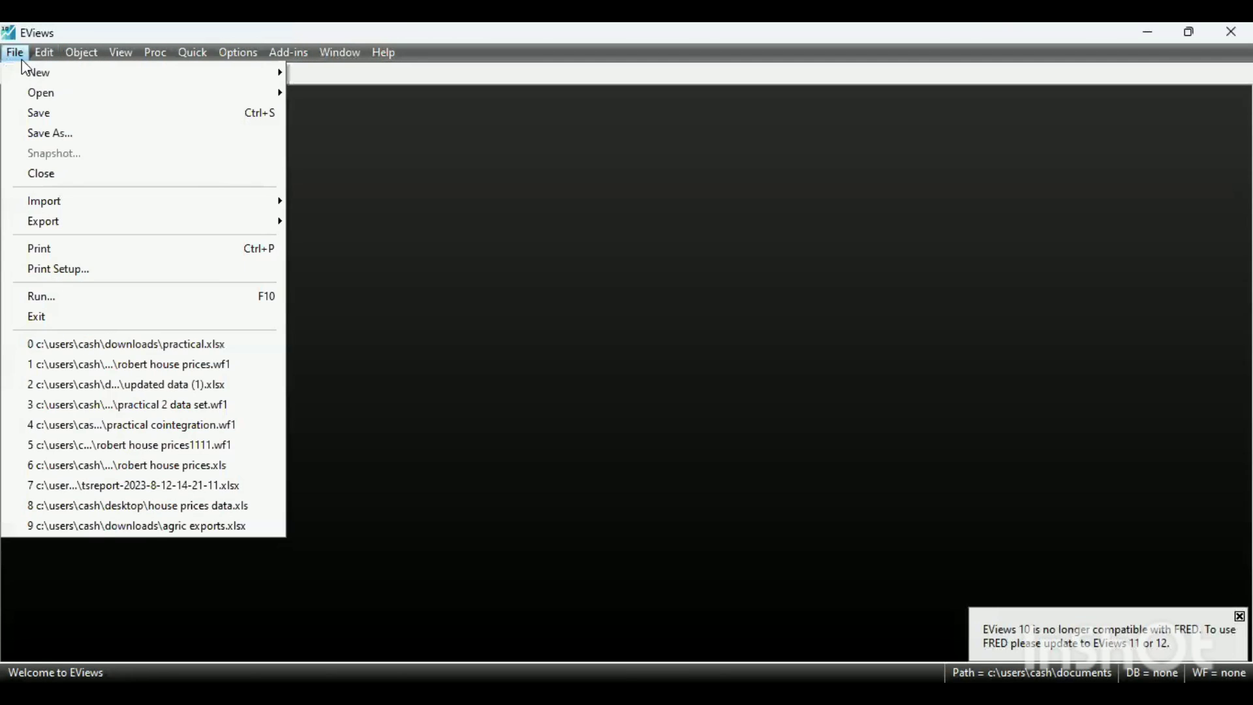
mouse_move(49, 201)
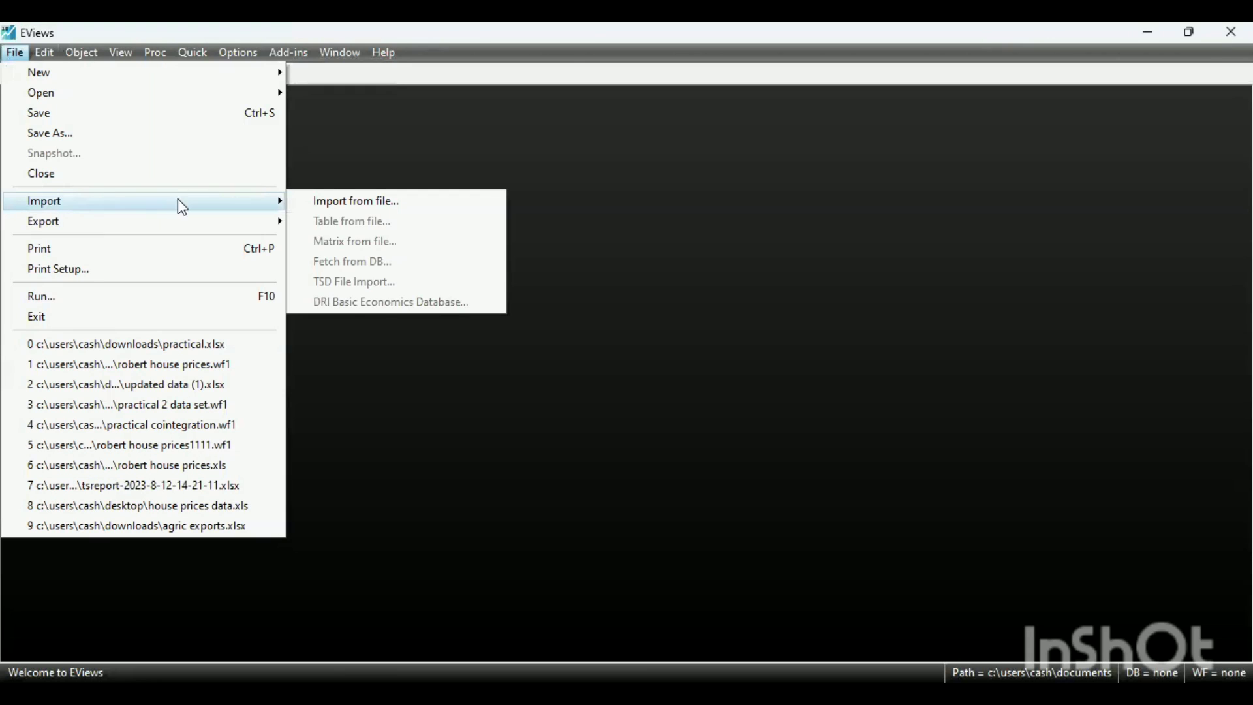
left_click(330, 208)
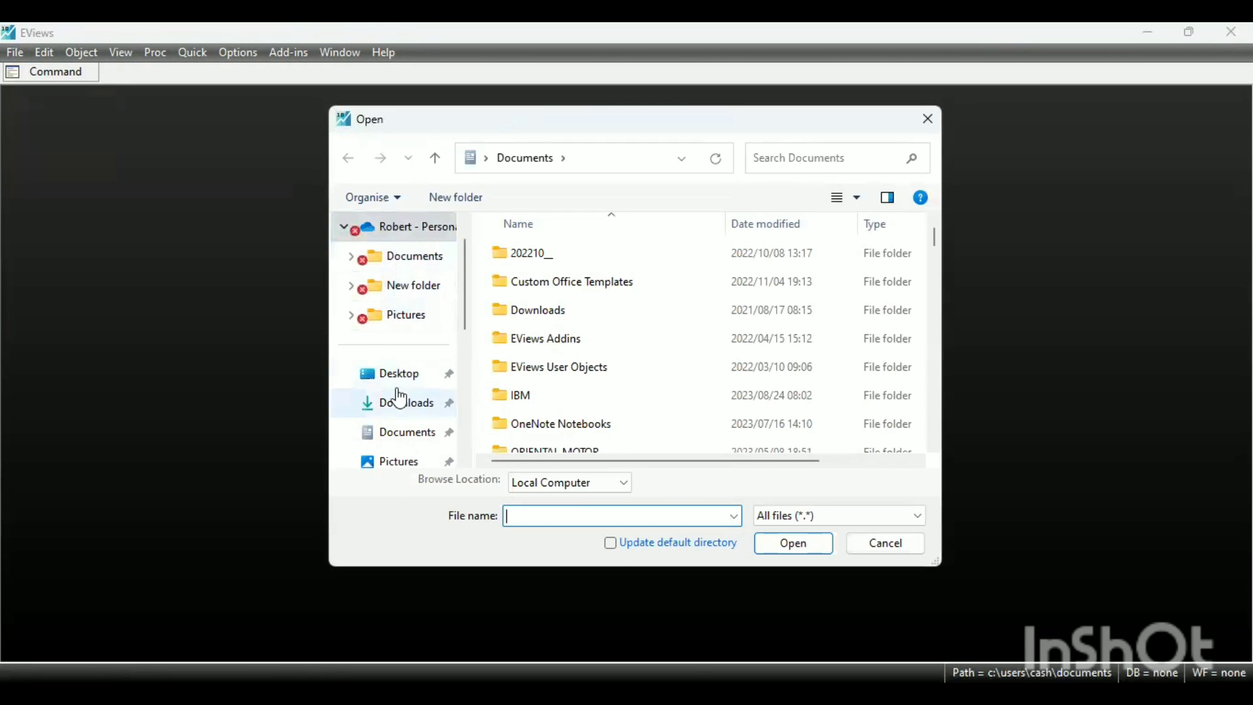
left_click(401, 408)
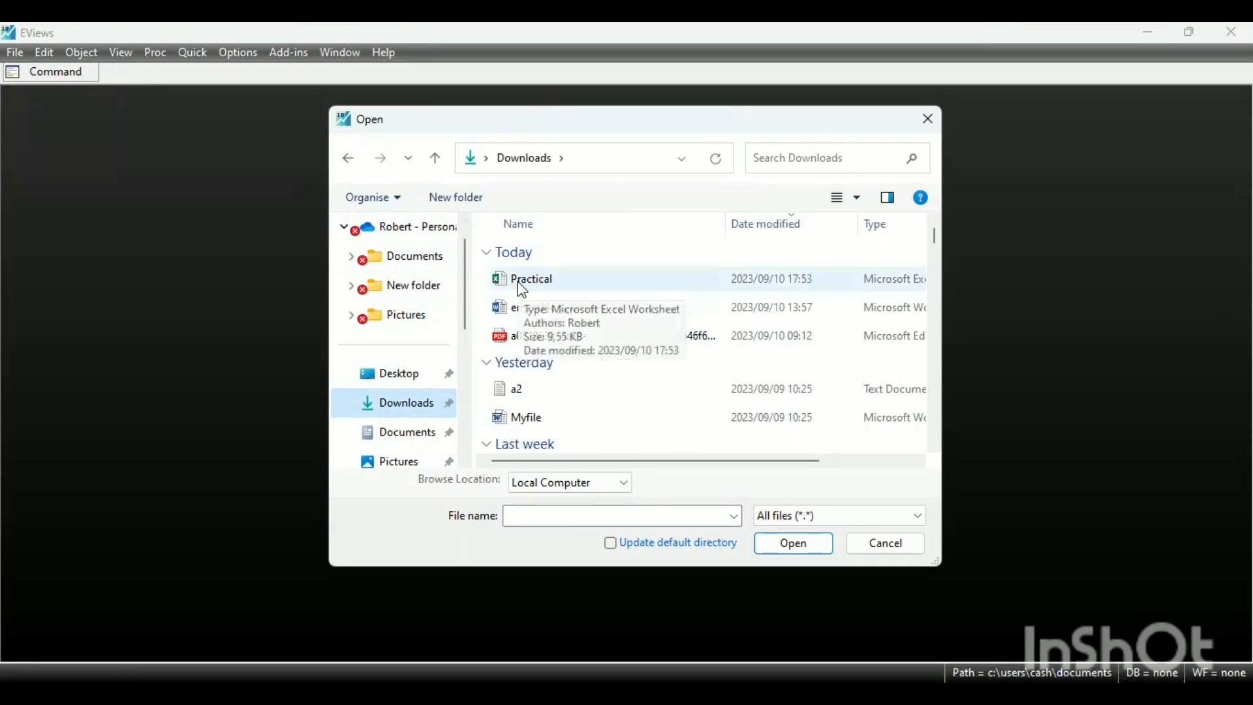
left_click(523, 282)
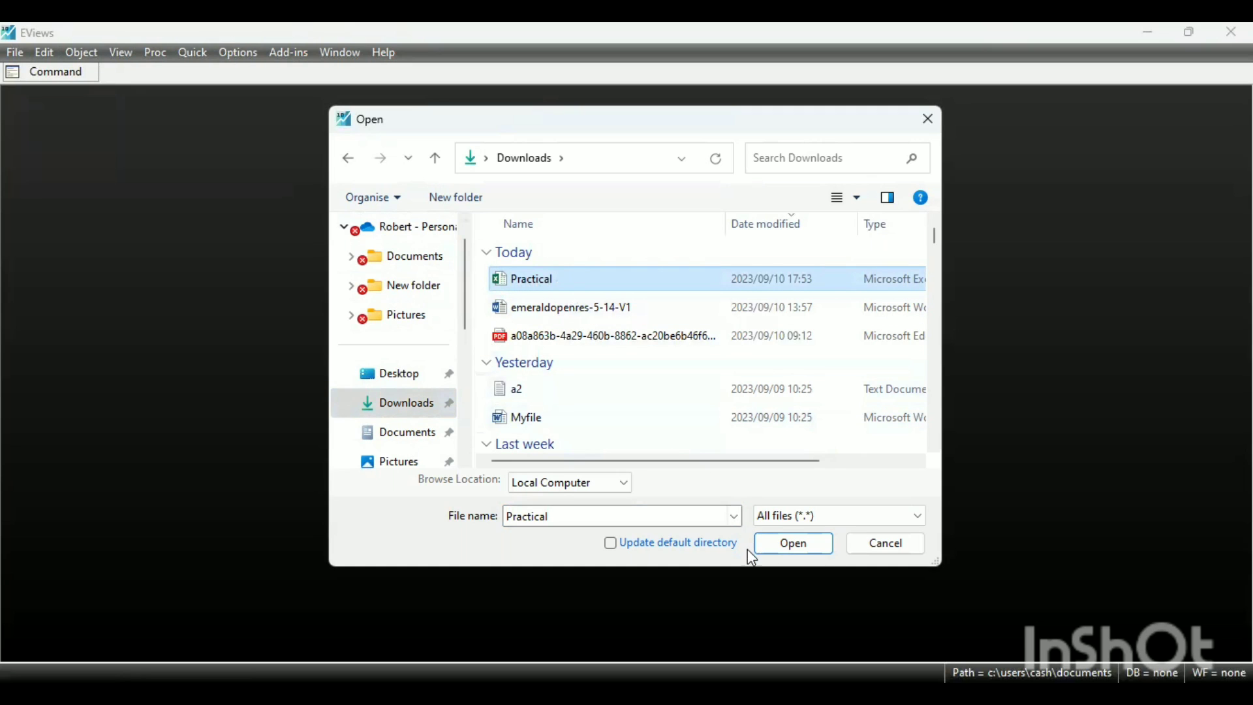
left_click(770, 547)
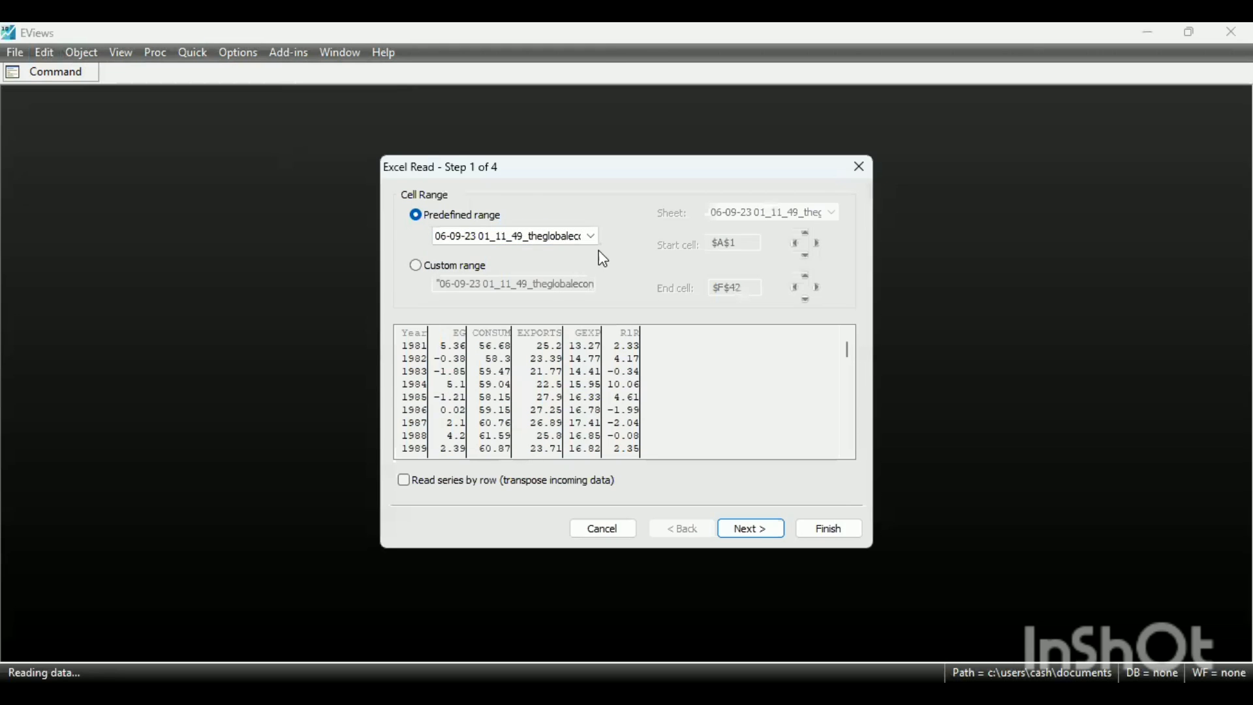
Keep the predefined cell range and single names-only header line, and set the Year column's data type to Date
left_click(759, 529)
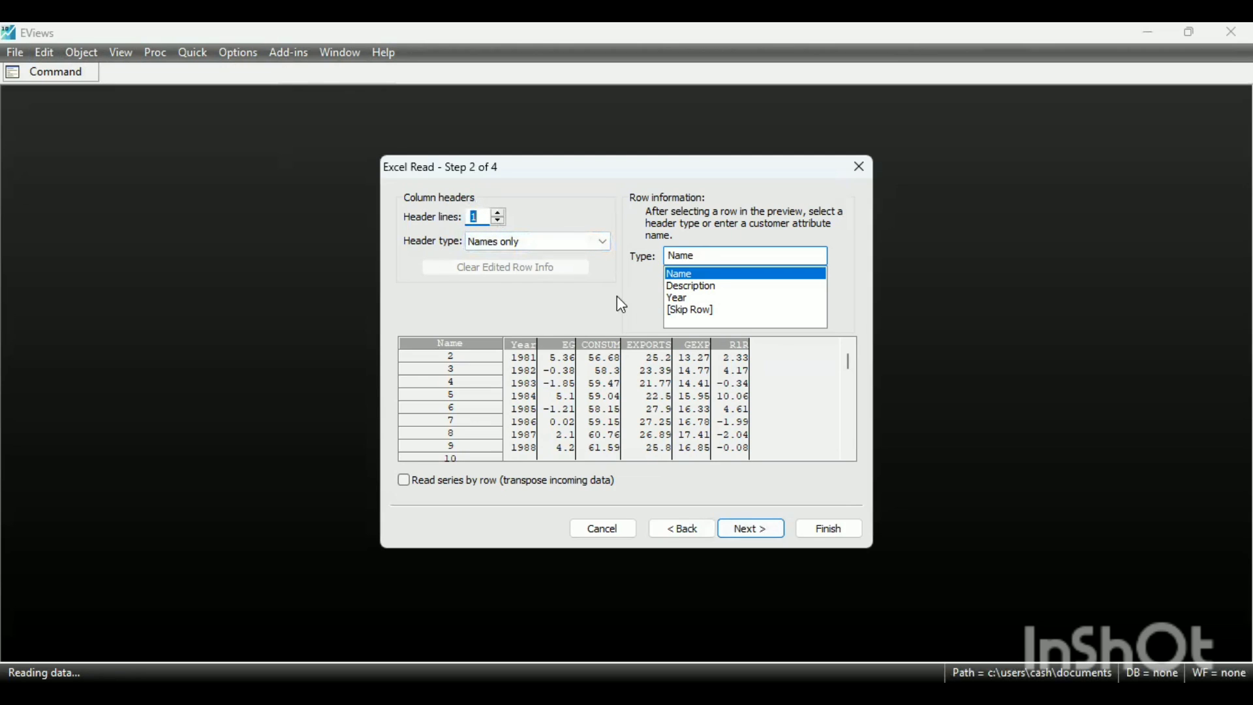
left_click(744, 524)
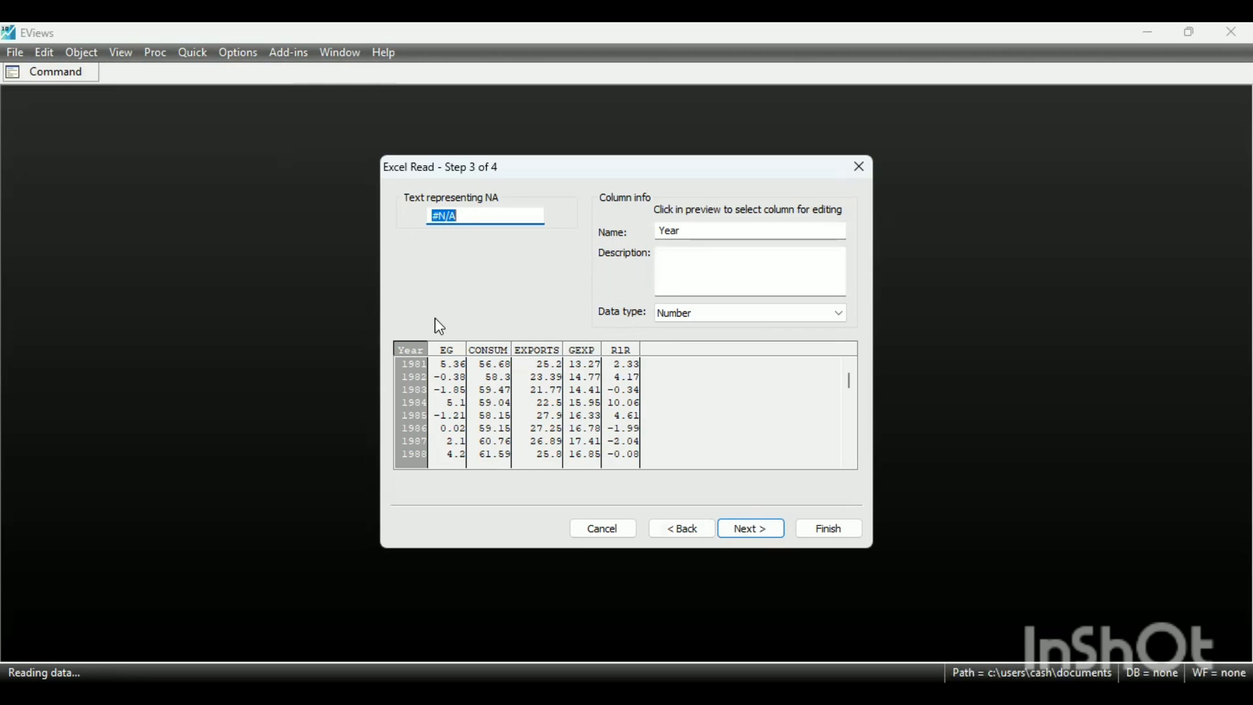
left_click(414, 352)
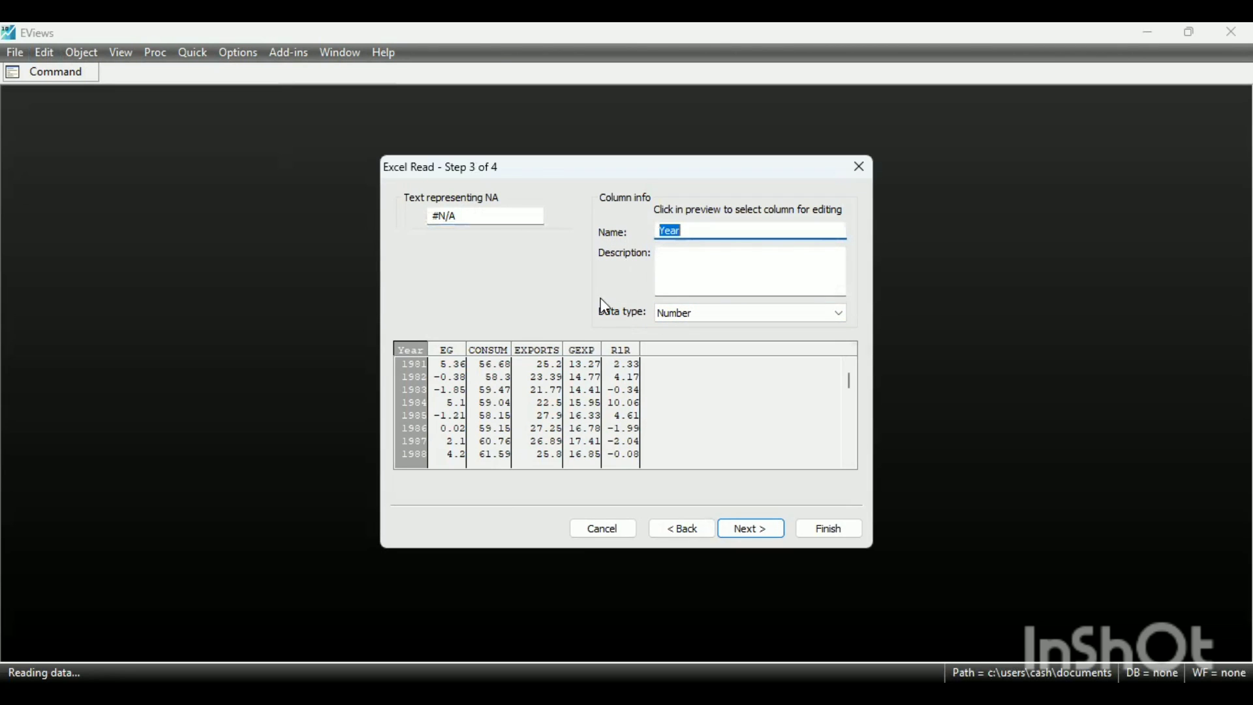
left_click(669, 315)
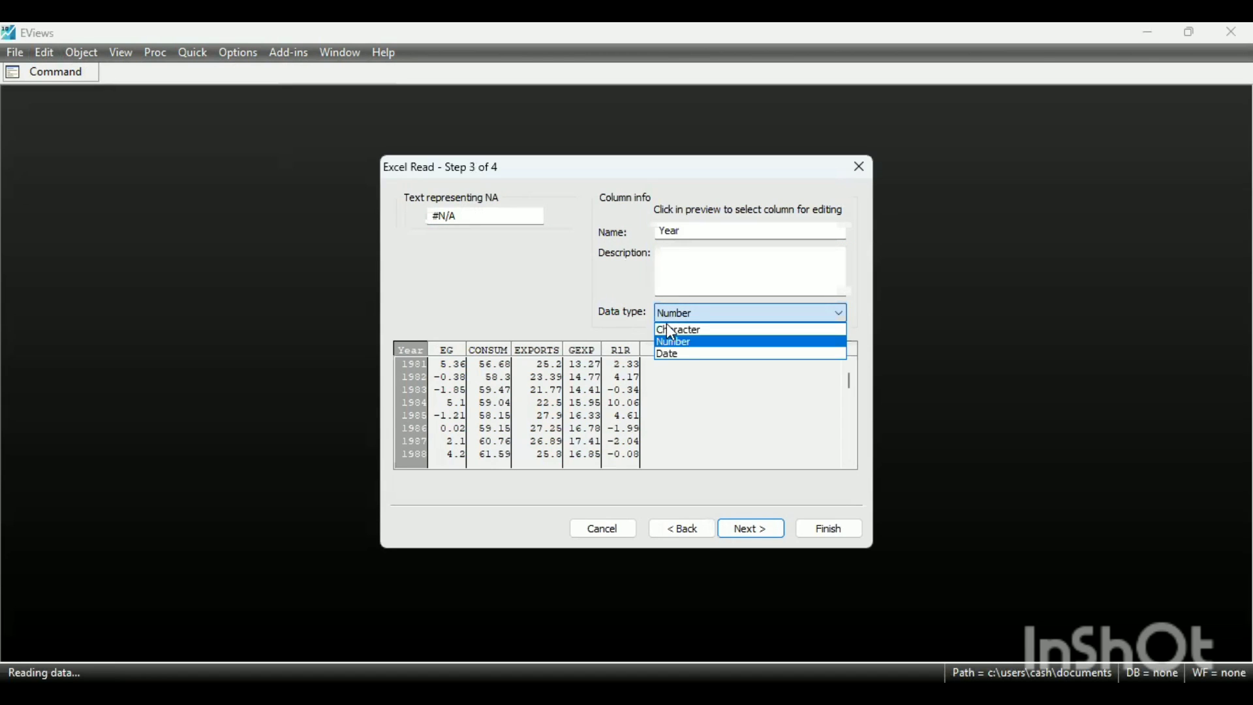
left_click(669, 356)
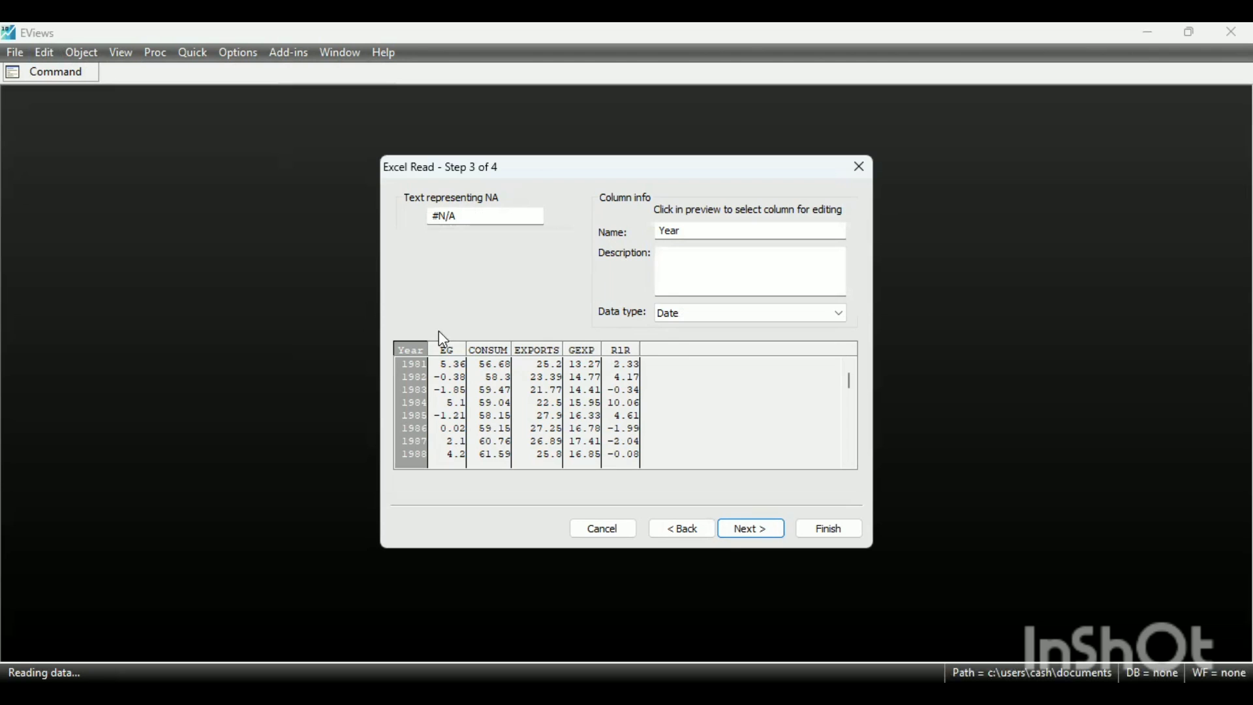
Check the names and data types of the EG, CONSUM, EXPORTS, GEXP and RIR columns in the import preview
left_click(452, 352)
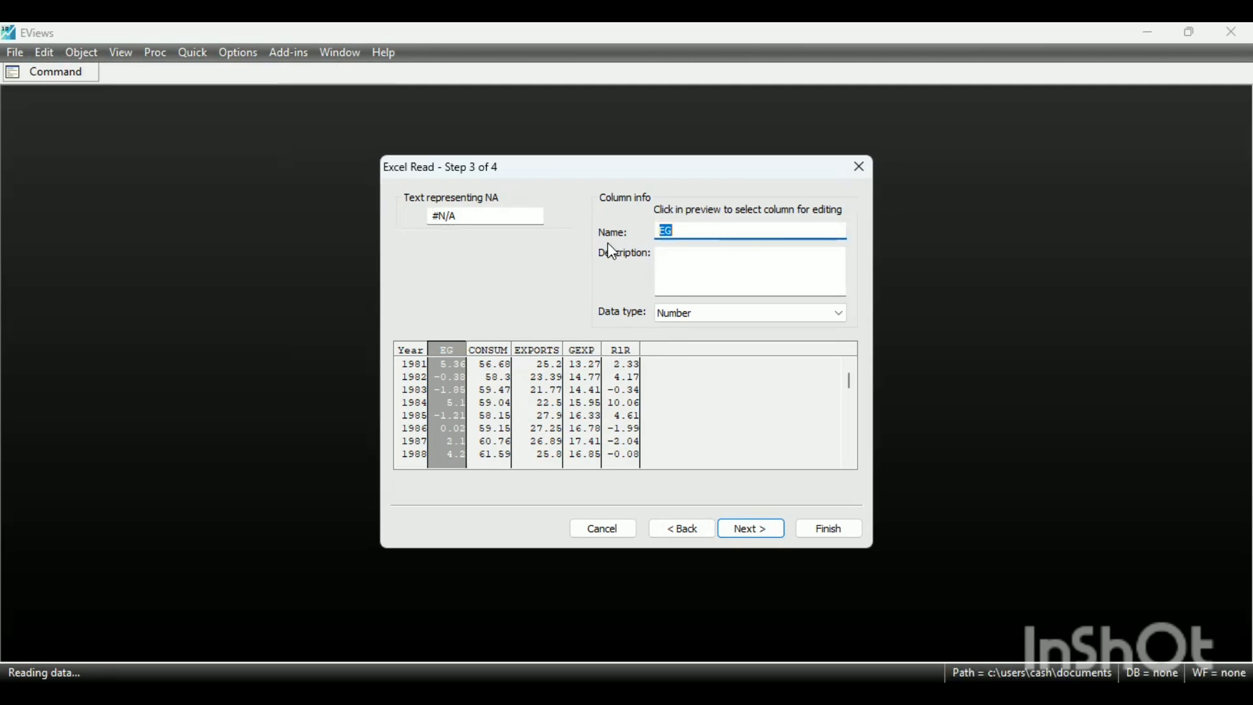
left_click(685, 315)
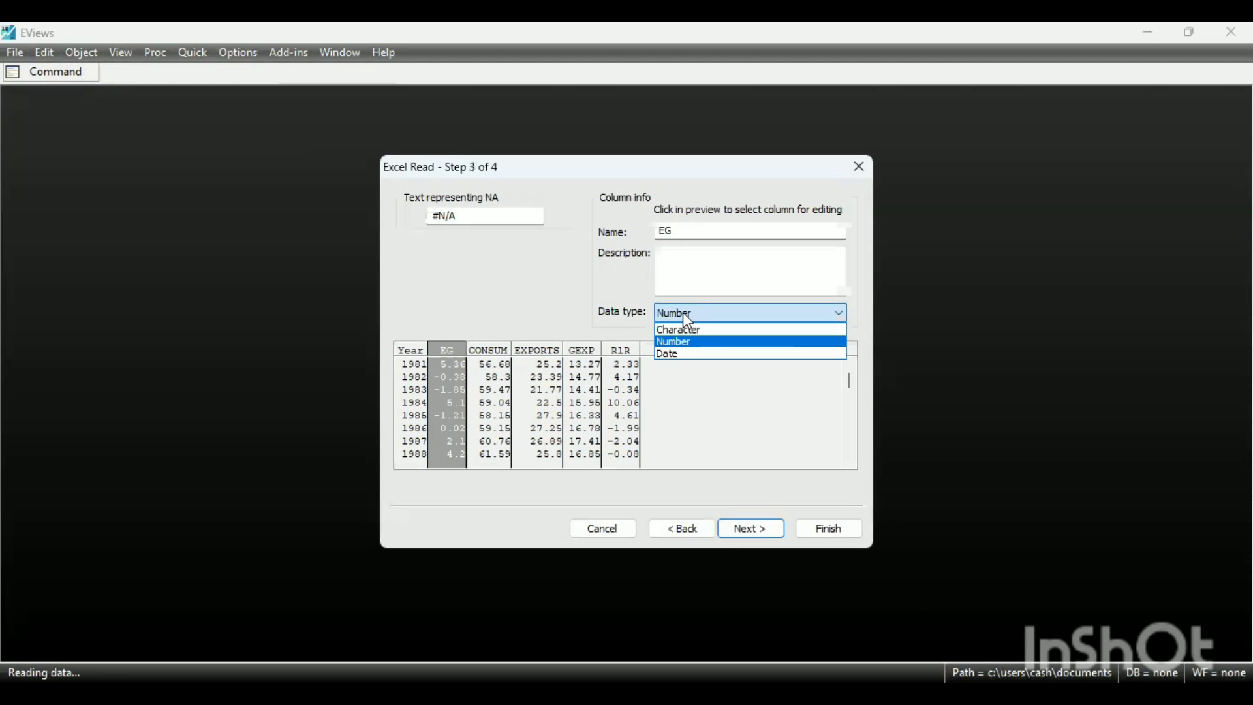
left_click(689, 321)
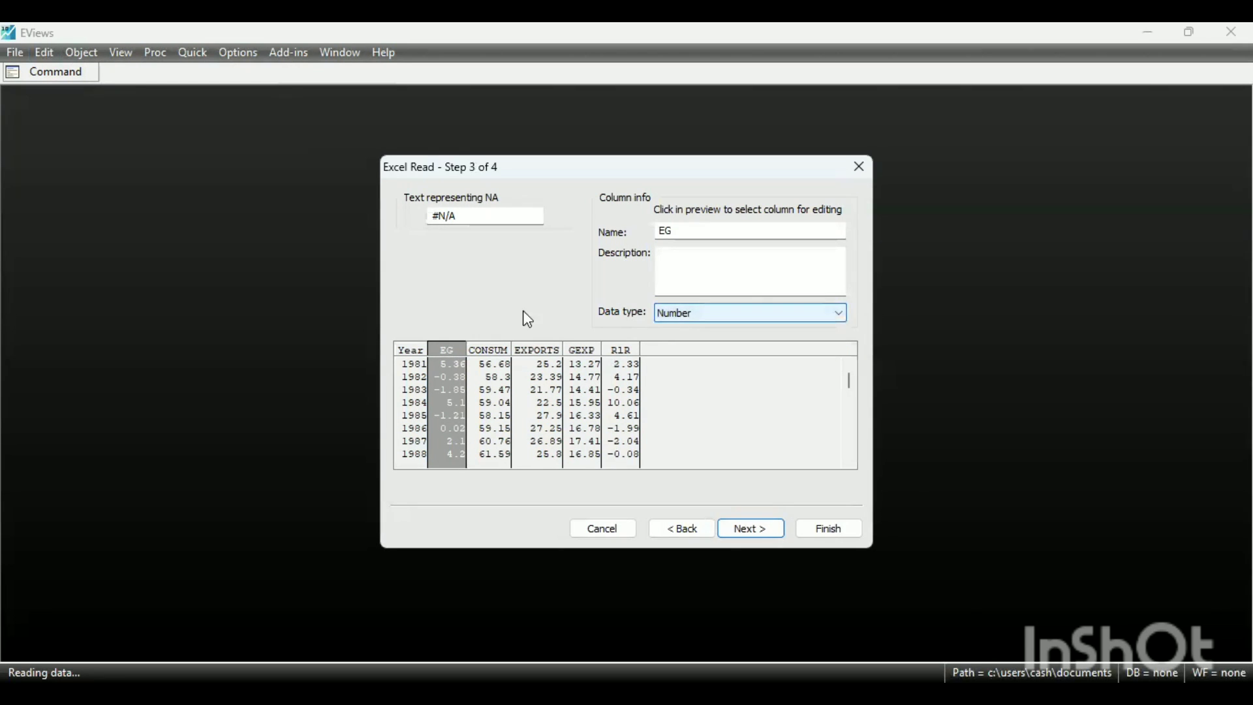
left_click(494, 347)
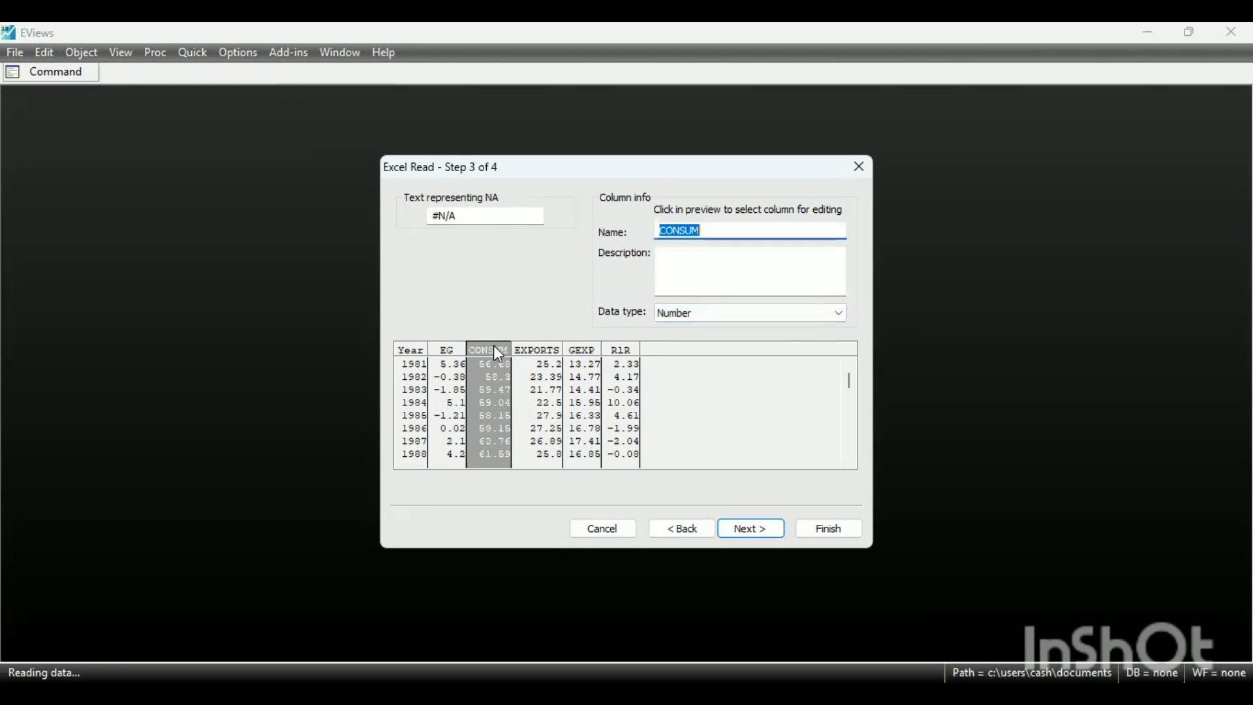
left_click(672, 320)
left_click(672, 320)
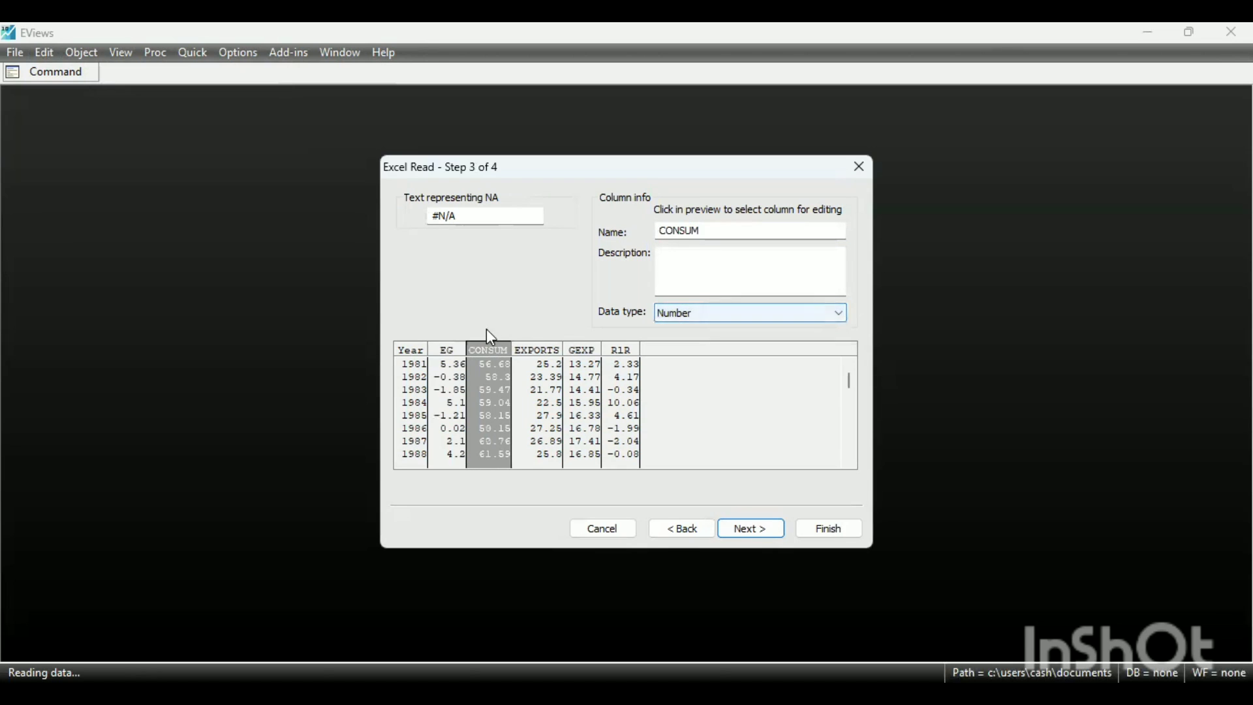
left_click(530, 349)
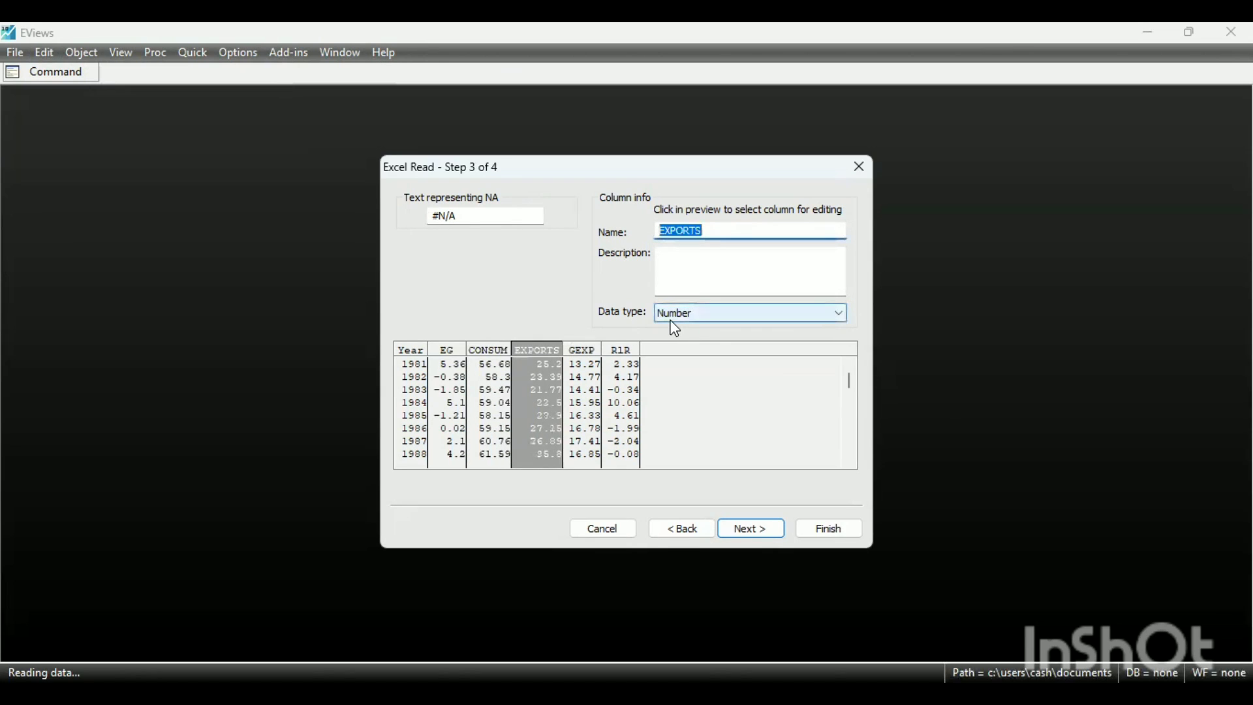
left_click(581, 349)
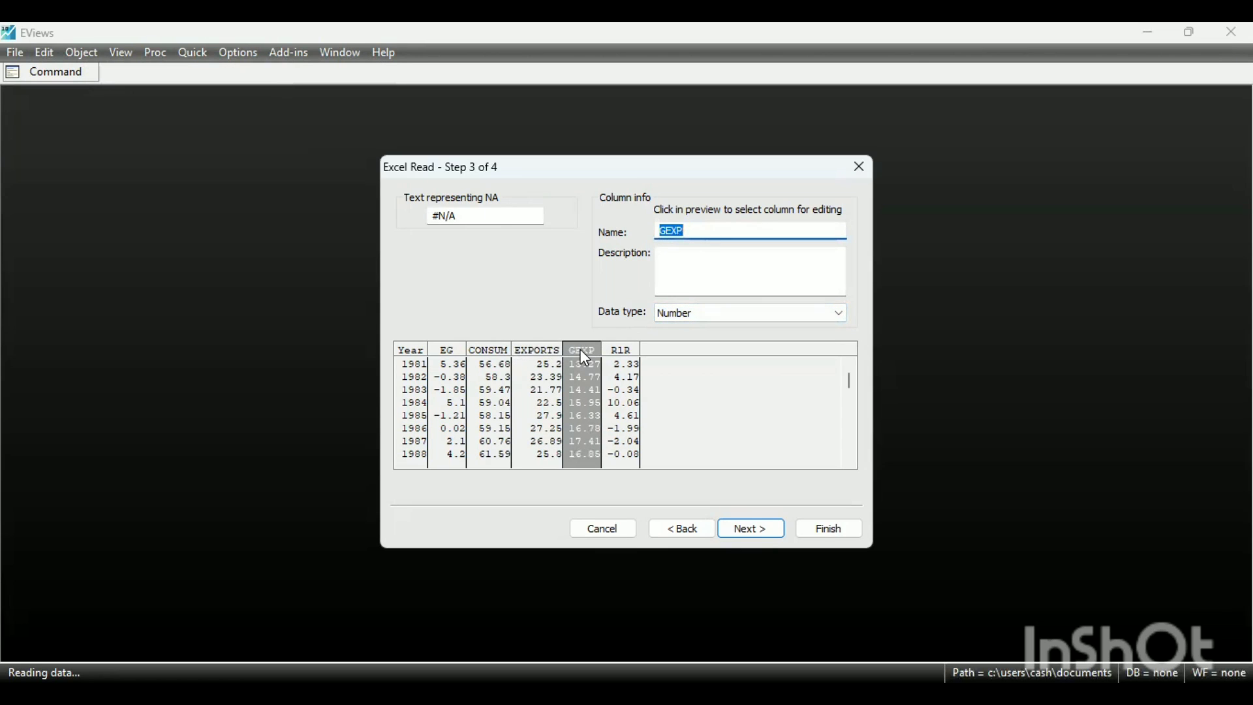
left_click(528, 350)
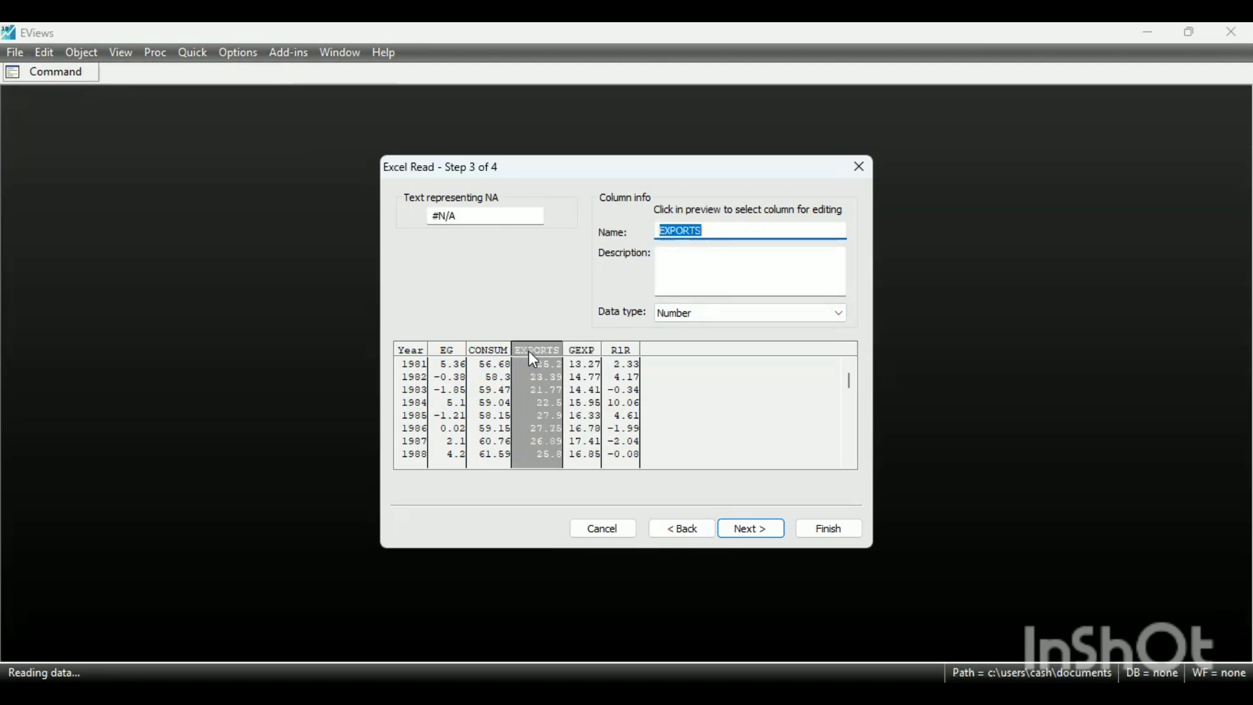
left_click(623, 358)
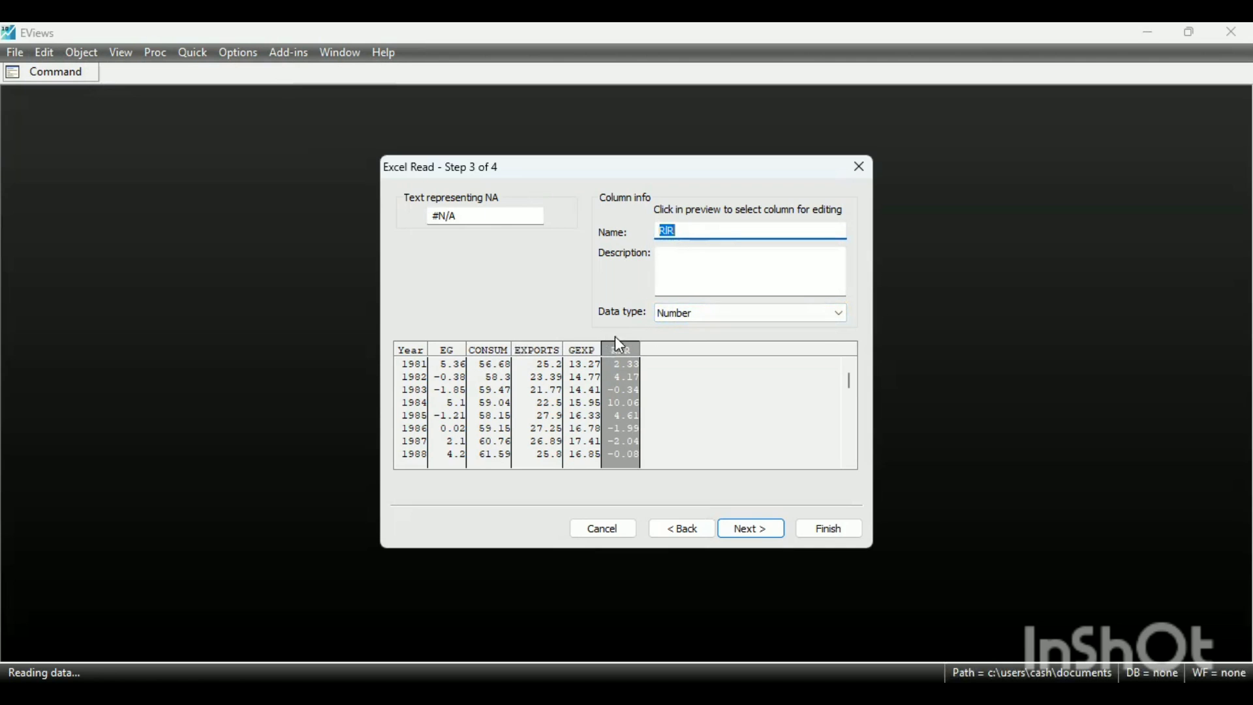
Review every preview column again from Year to RIR, and inspect the data type choices for RIR
left_click(414, 359)
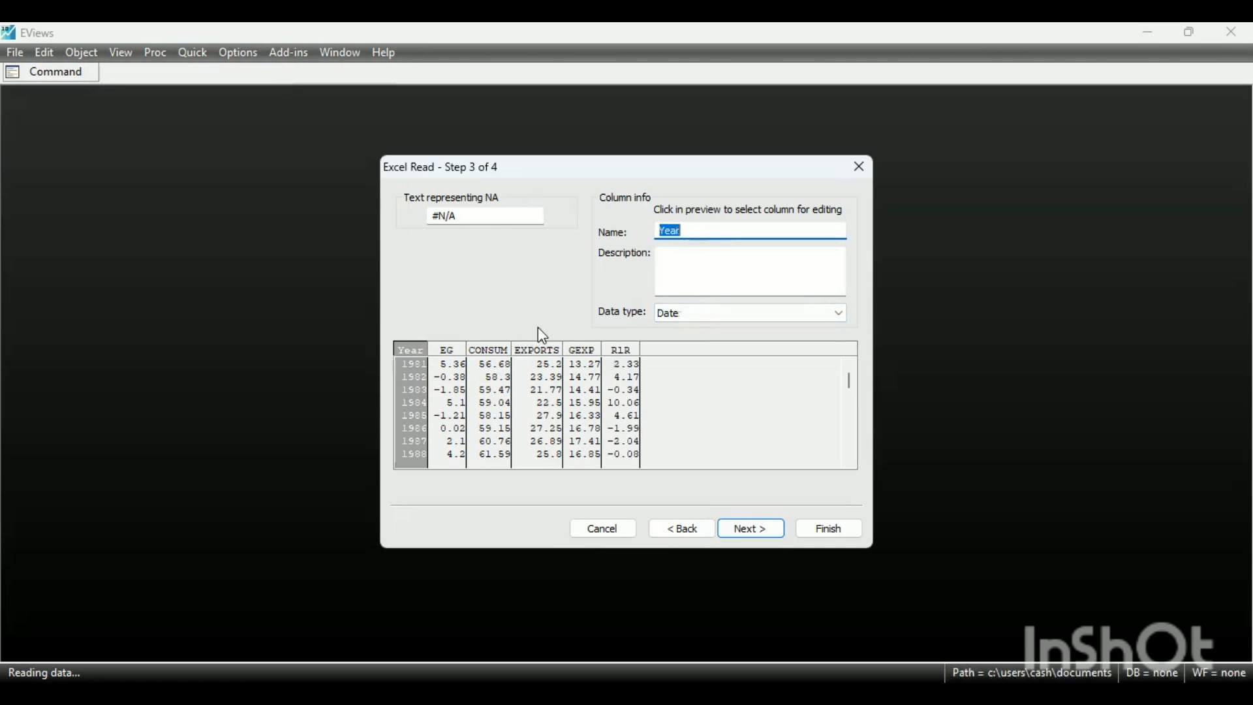
left_click(441, 351)
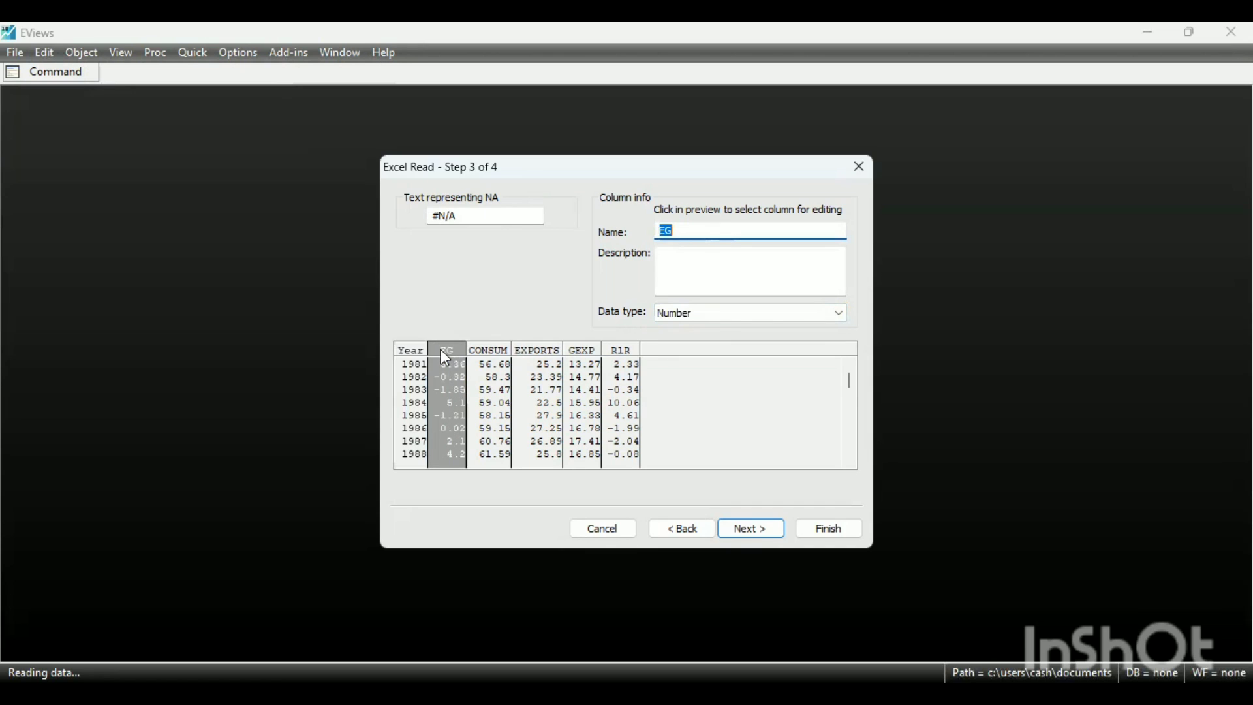
left_click(491, 355)
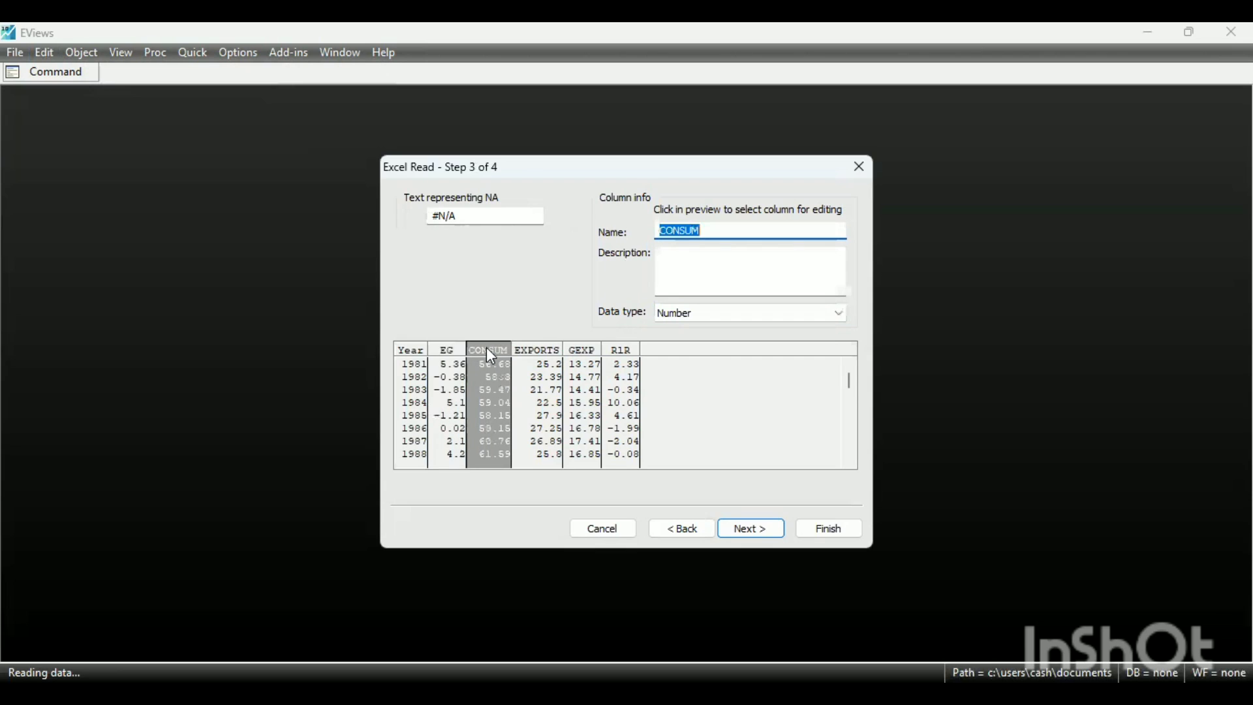
left_click(535, 353)
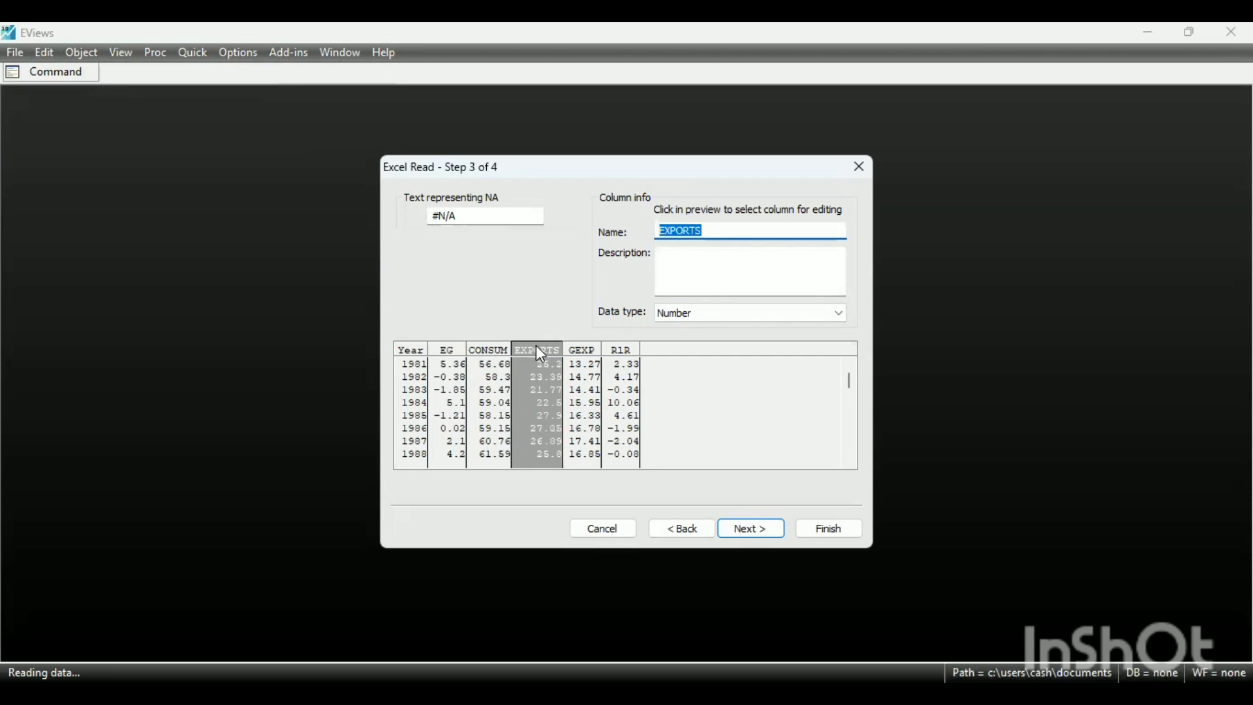
left_click(583, 354)
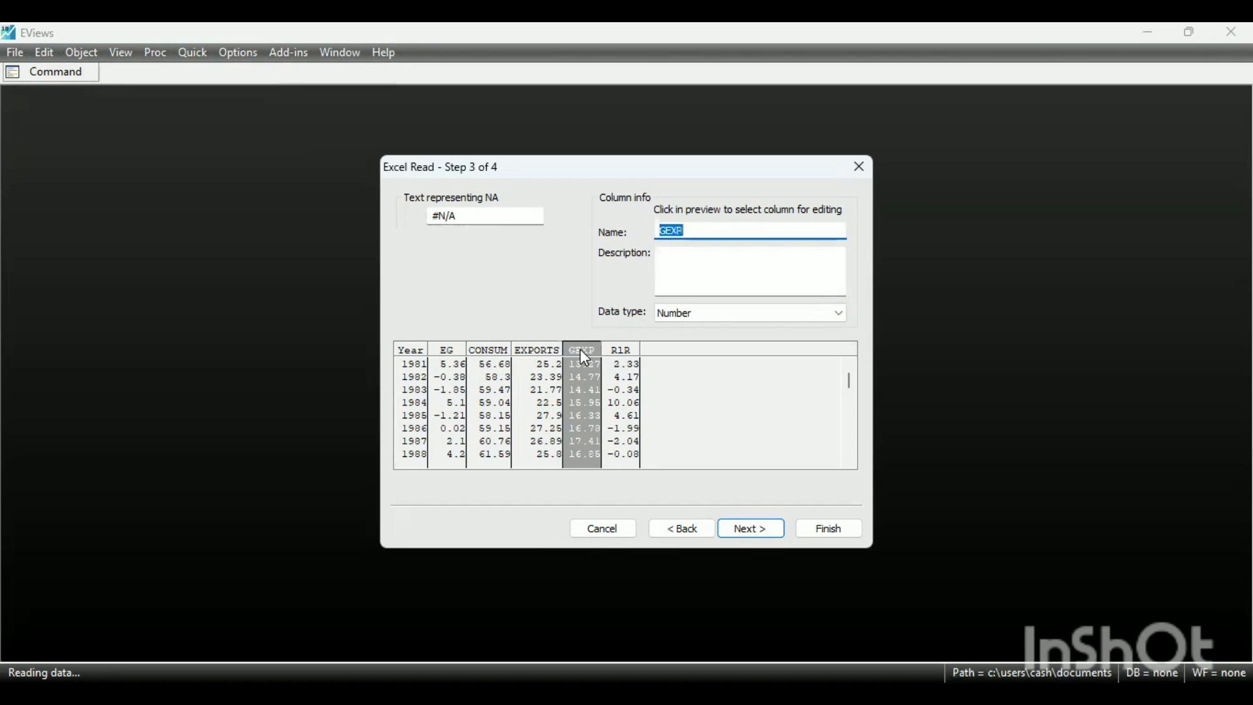
left_click(622, 355)
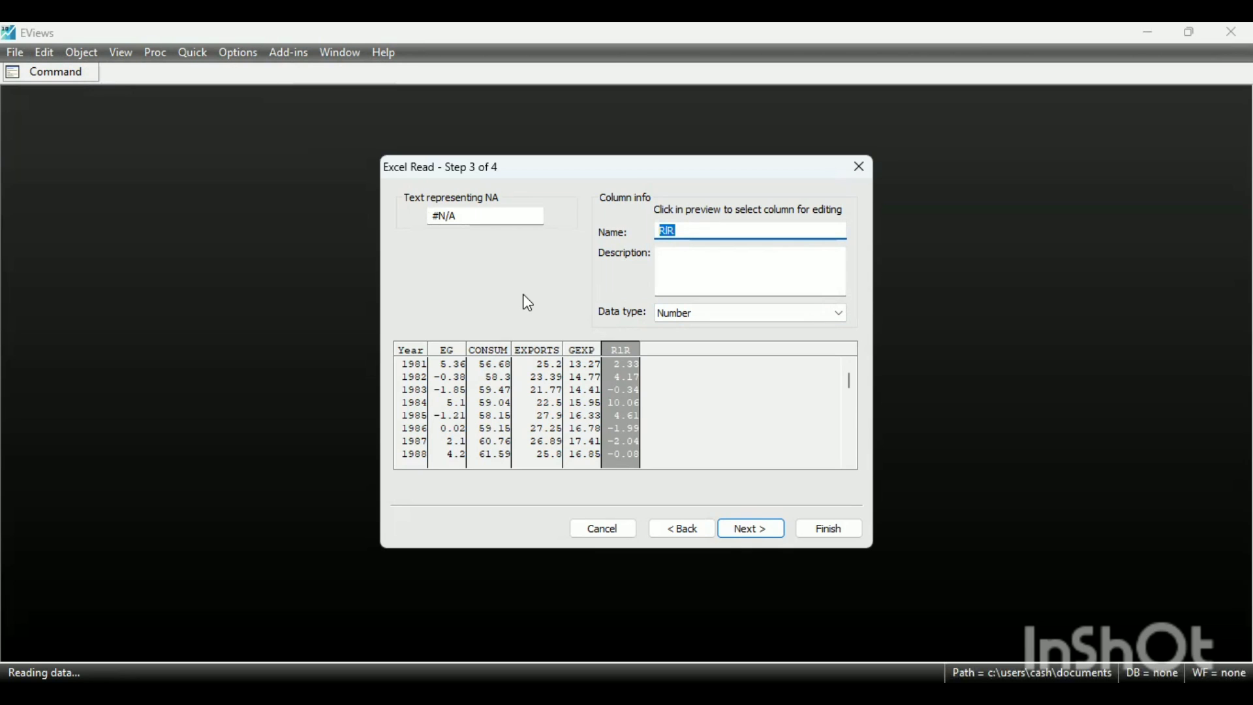
left_click(494, 354)
left_click(534, 356)
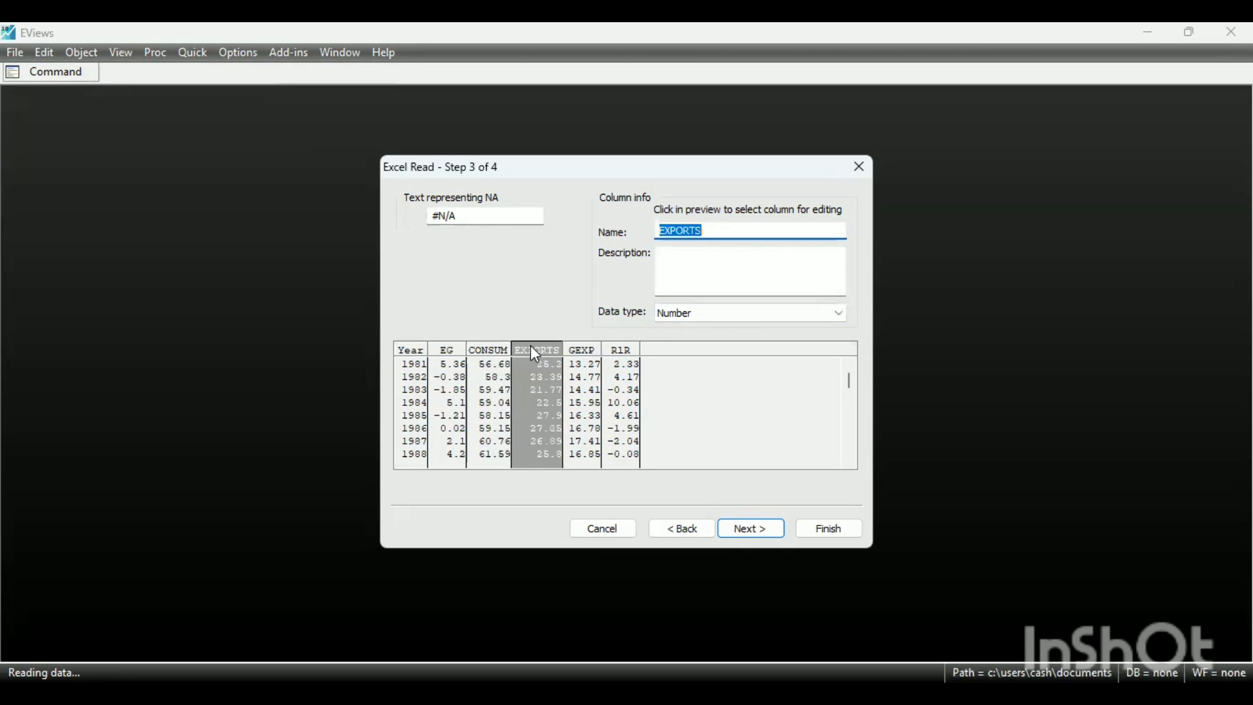
left_click(579, 352)
left_click(622, 359)
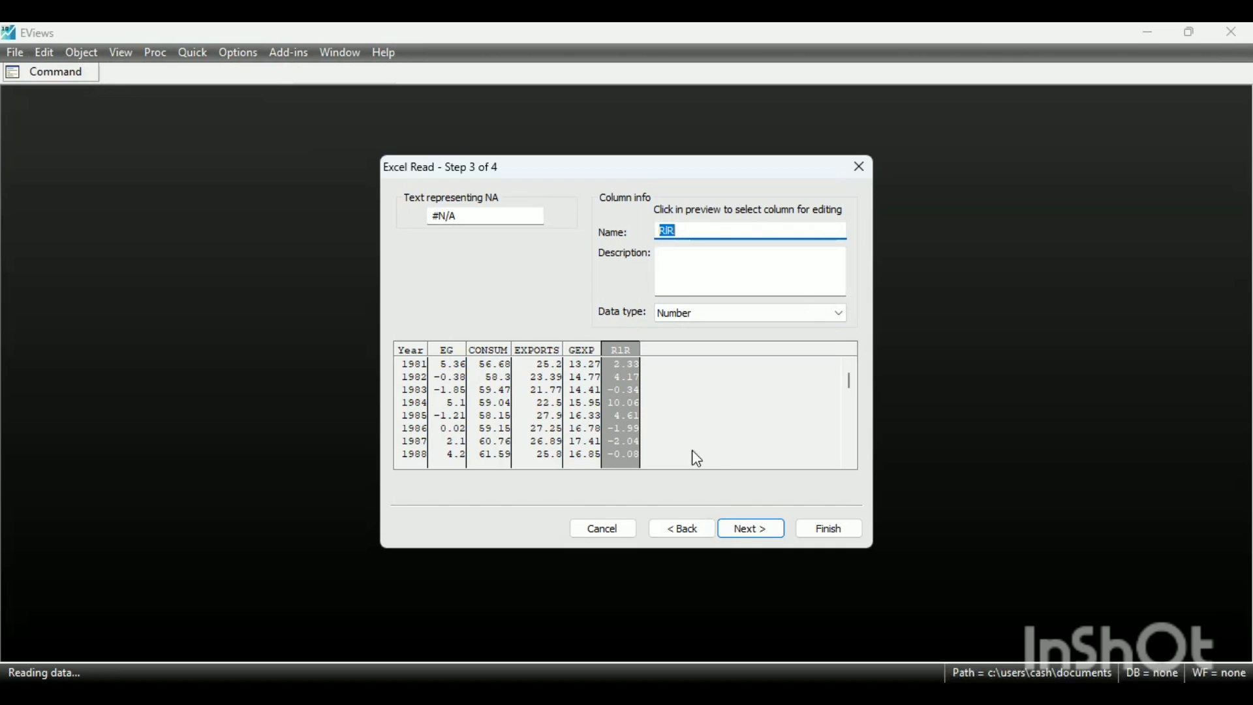
left_click(702, 320)
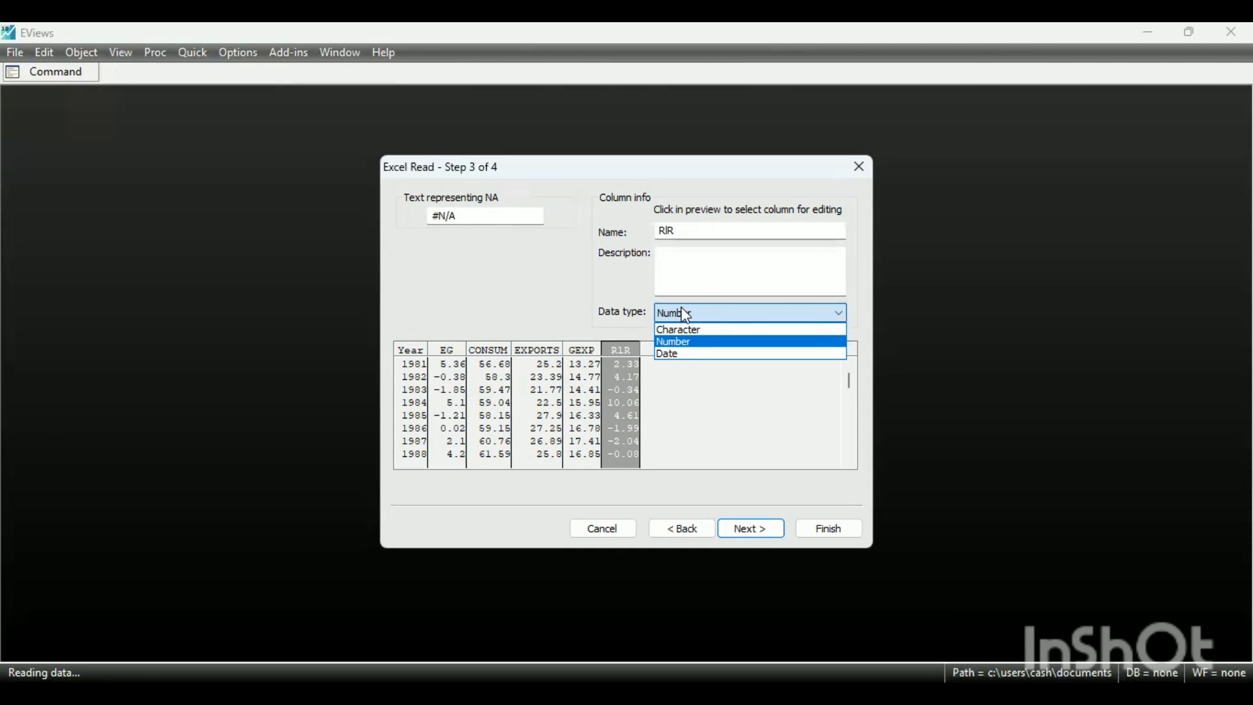
left_click(687, 316)
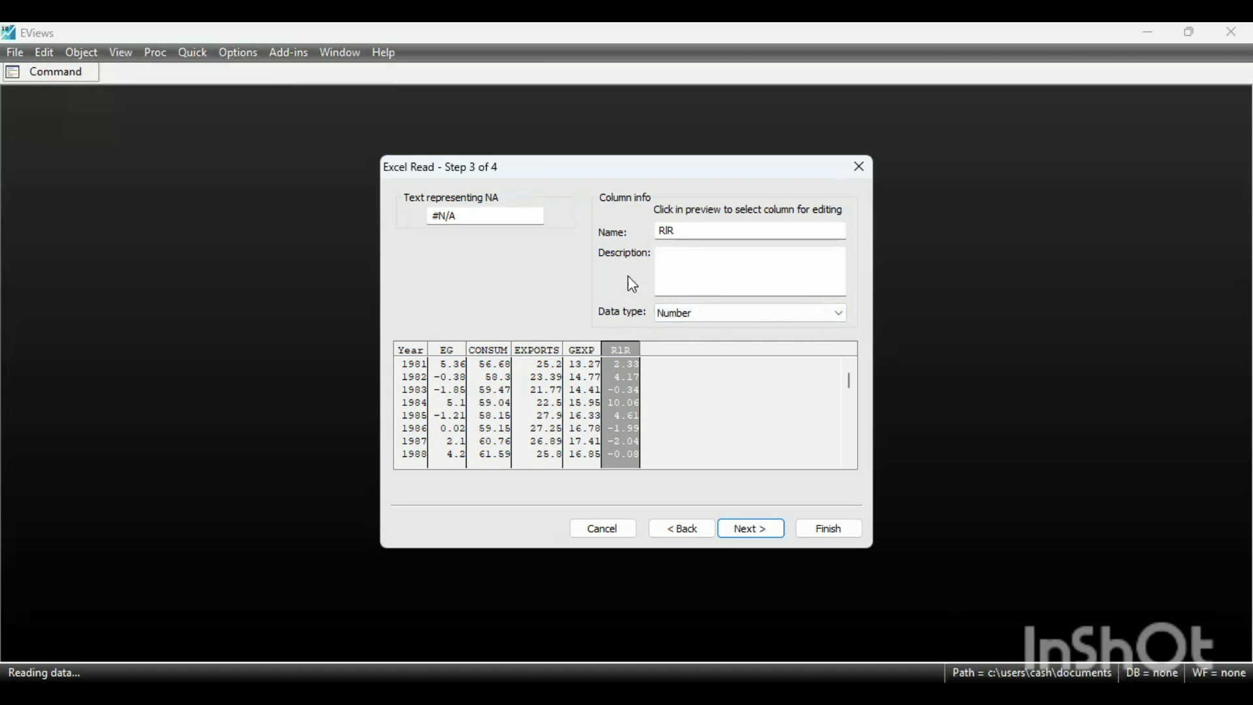
left_click(657, 308)
left_click(675, 324)
Finish the import as a new workfile dated by the year series, without linking to the external source, and maximize the workfile window
left_click(753, 527)
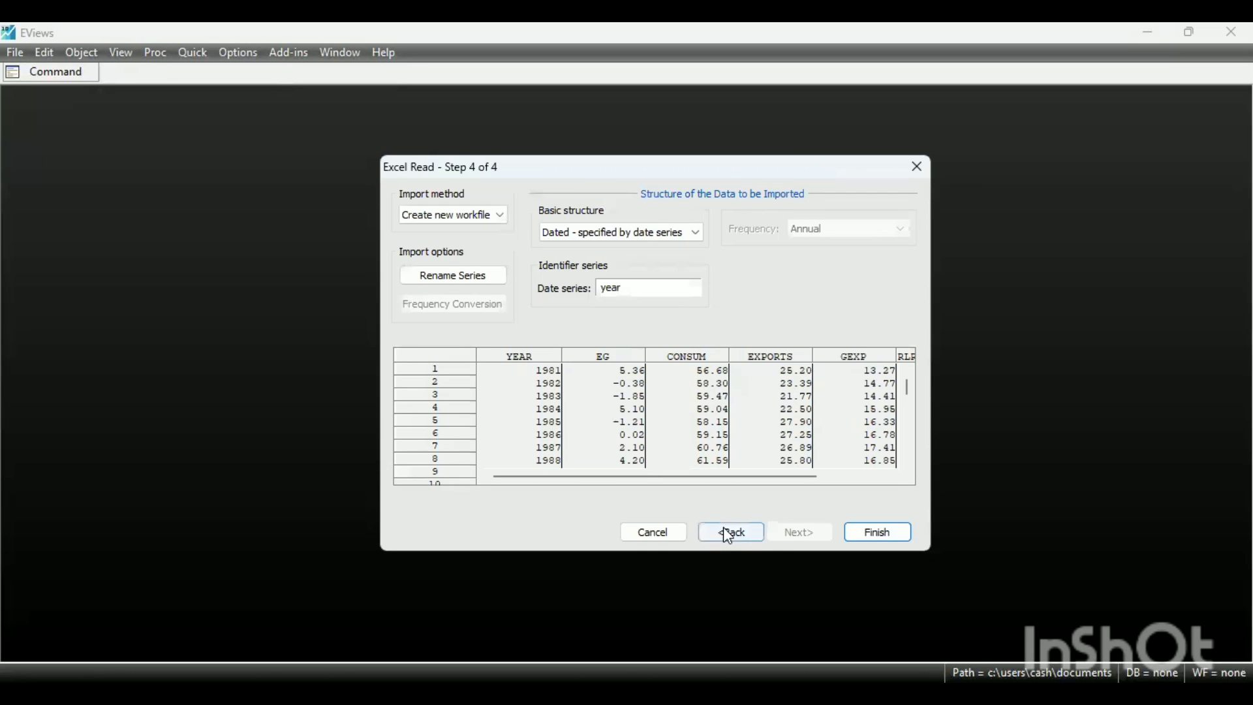
left_click(875, 533)
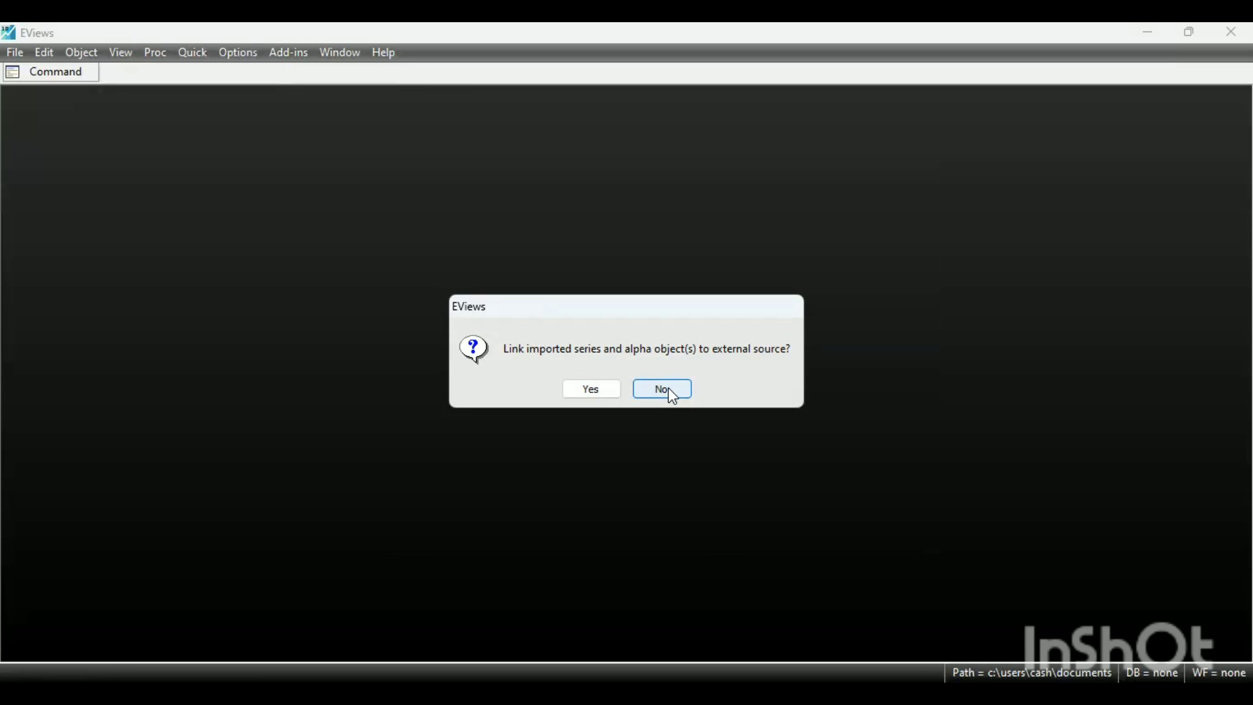
left_click(668, 389)
left_click(419, 111)
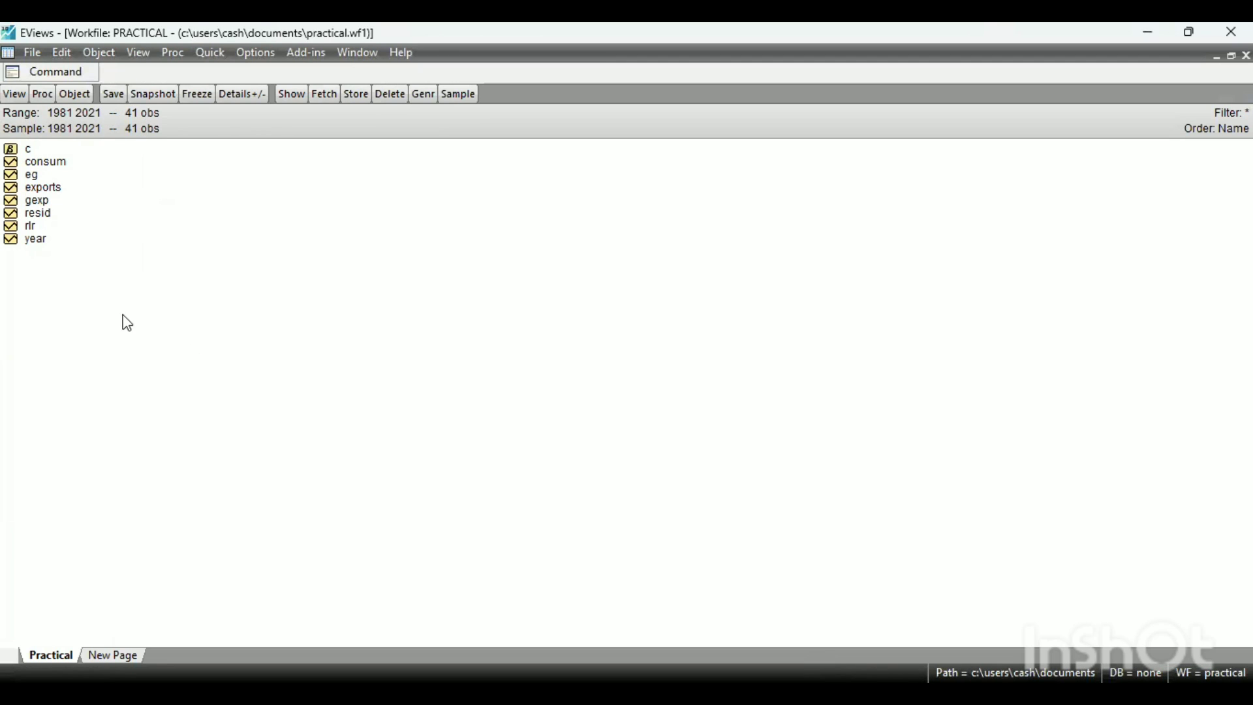
Estimate a Least Squares equation of eg on consum, exports, gexp, rlr and the constant c over the sample 1981 2021
left_click(38, 177)
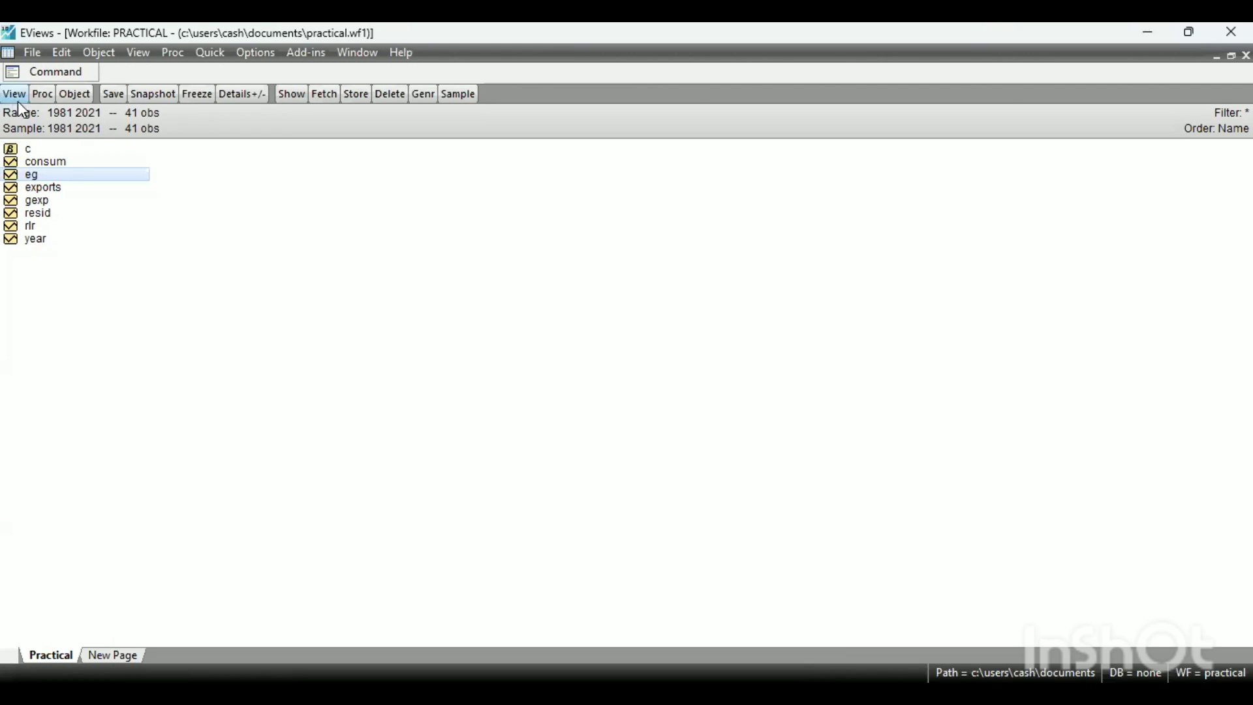
left_click(51, 159, "ctrl")
left_click(46, 191, "ctrl")
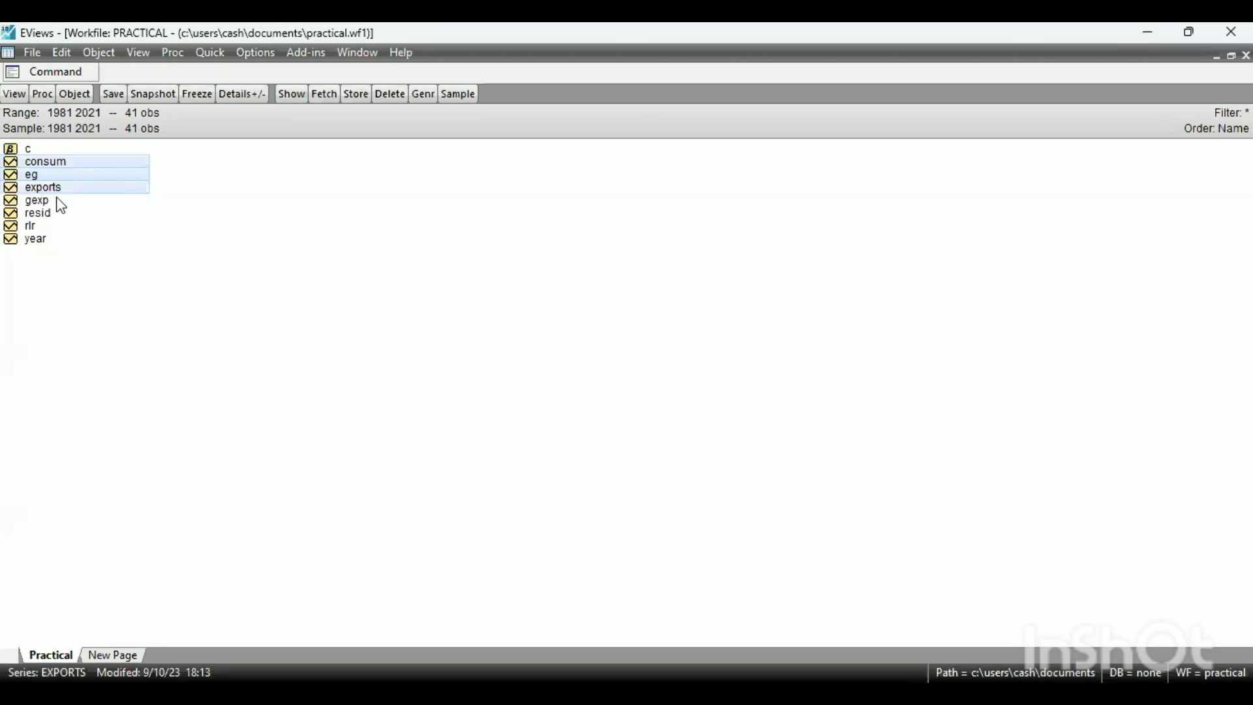
left_click(47, 202, "ctrl")
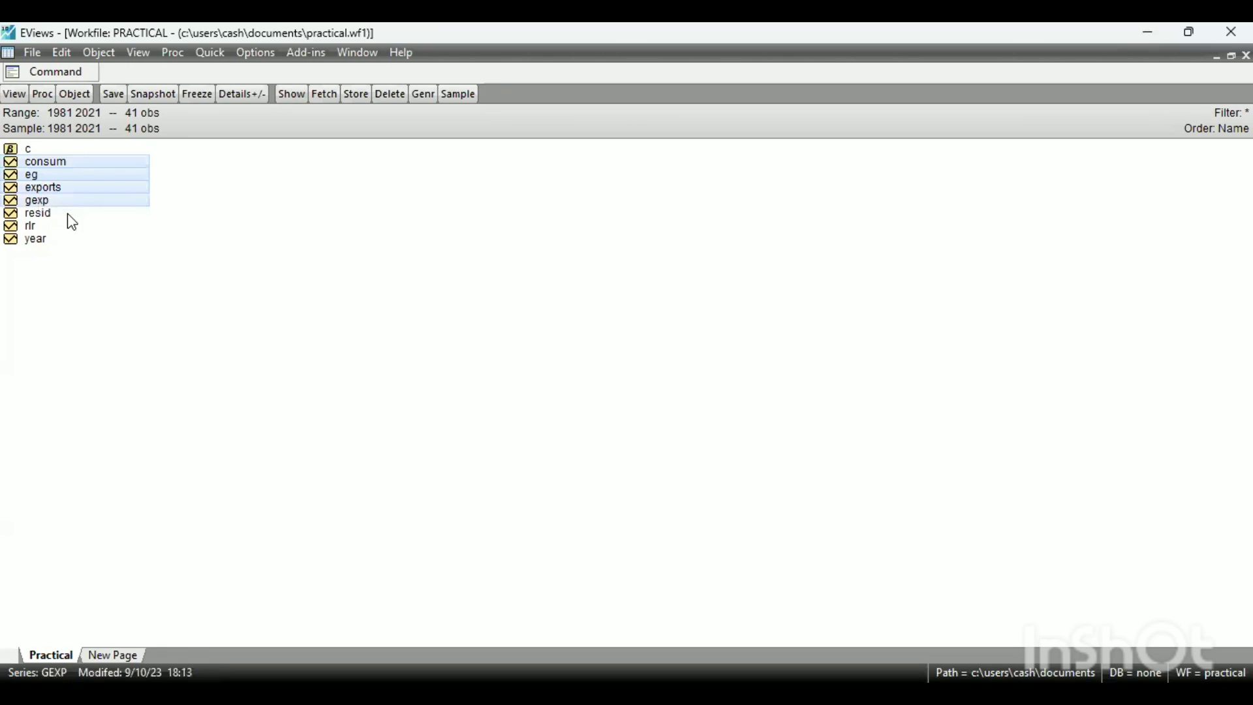
left_click(27, 227, "ctrl")
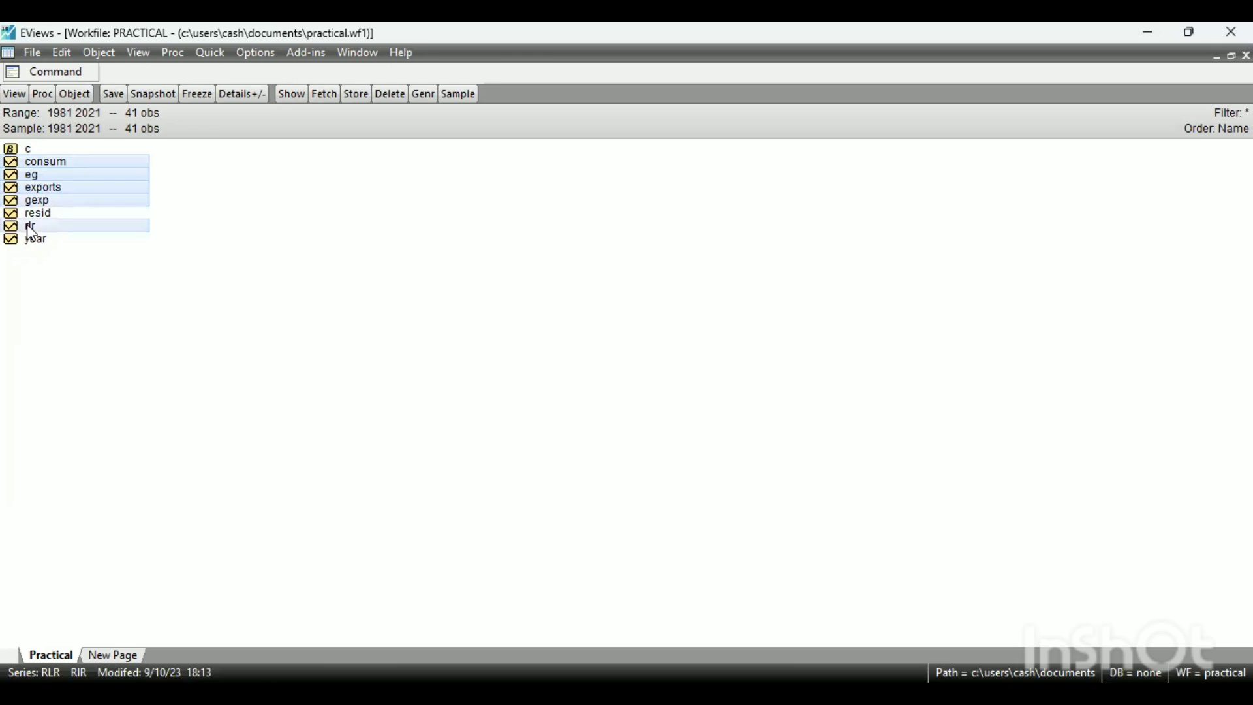
right_click(101, 186)
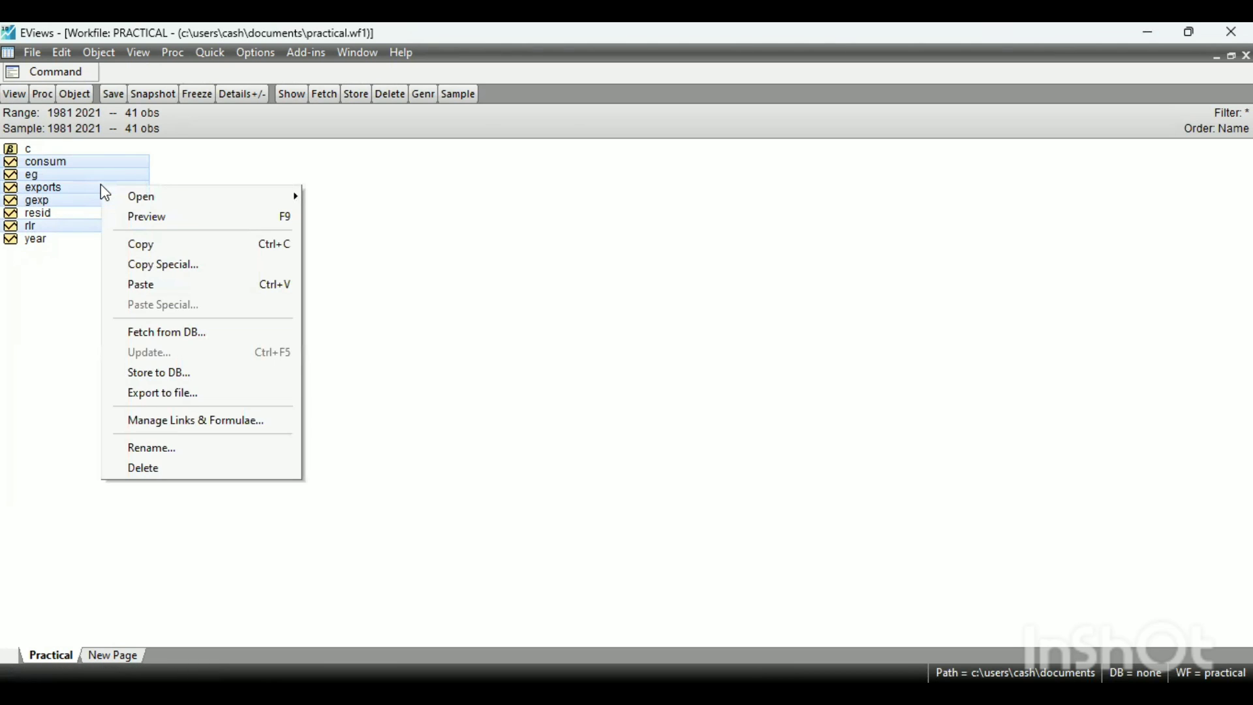
mouse_move(174, 201)
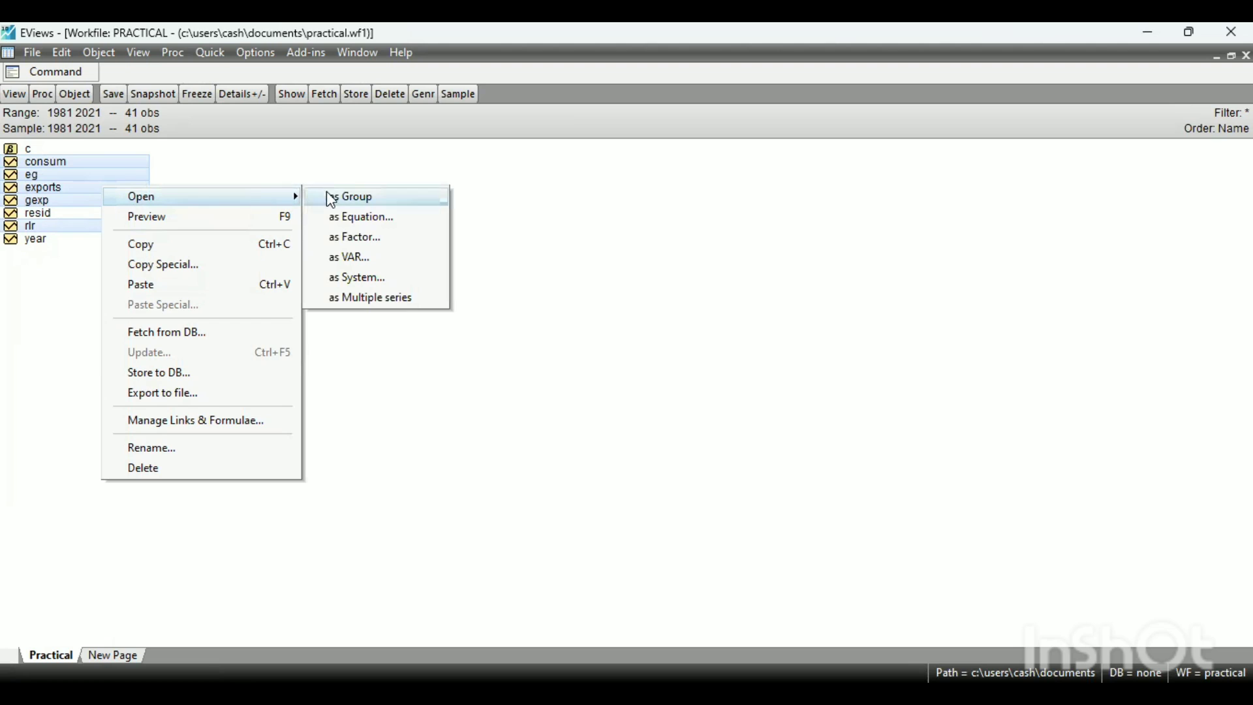
left_click(358, 216)
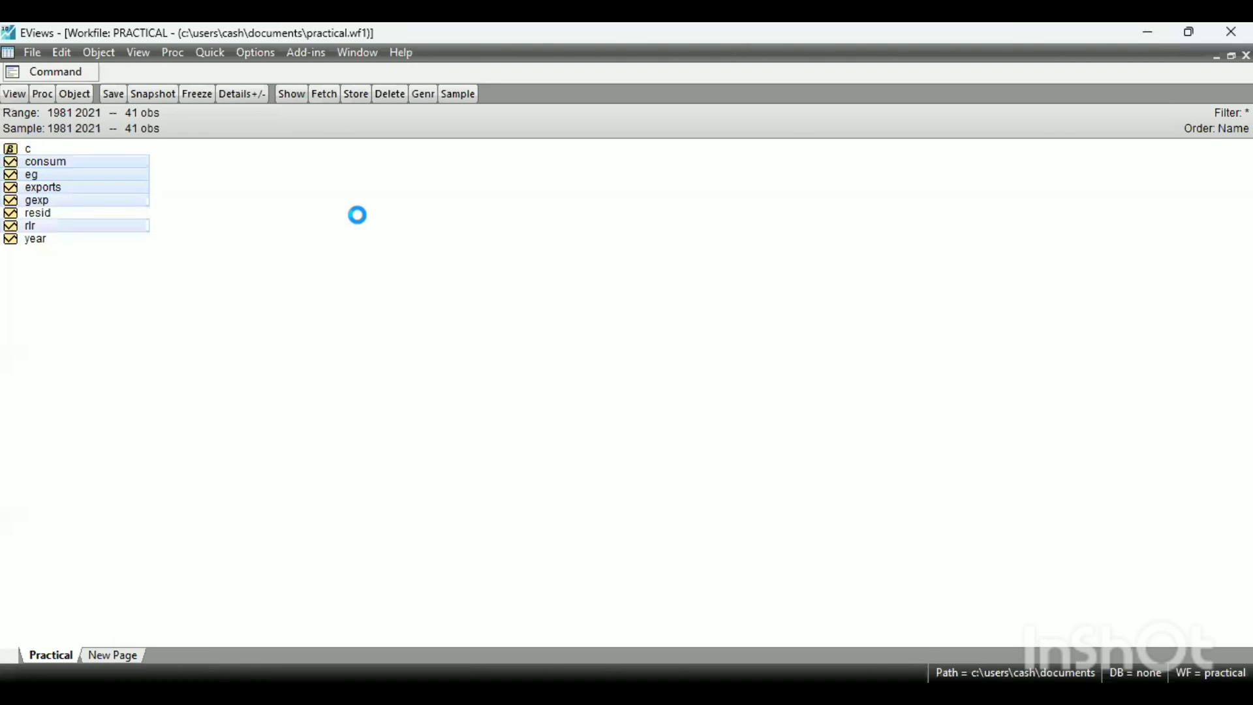
left_click(577, 330)
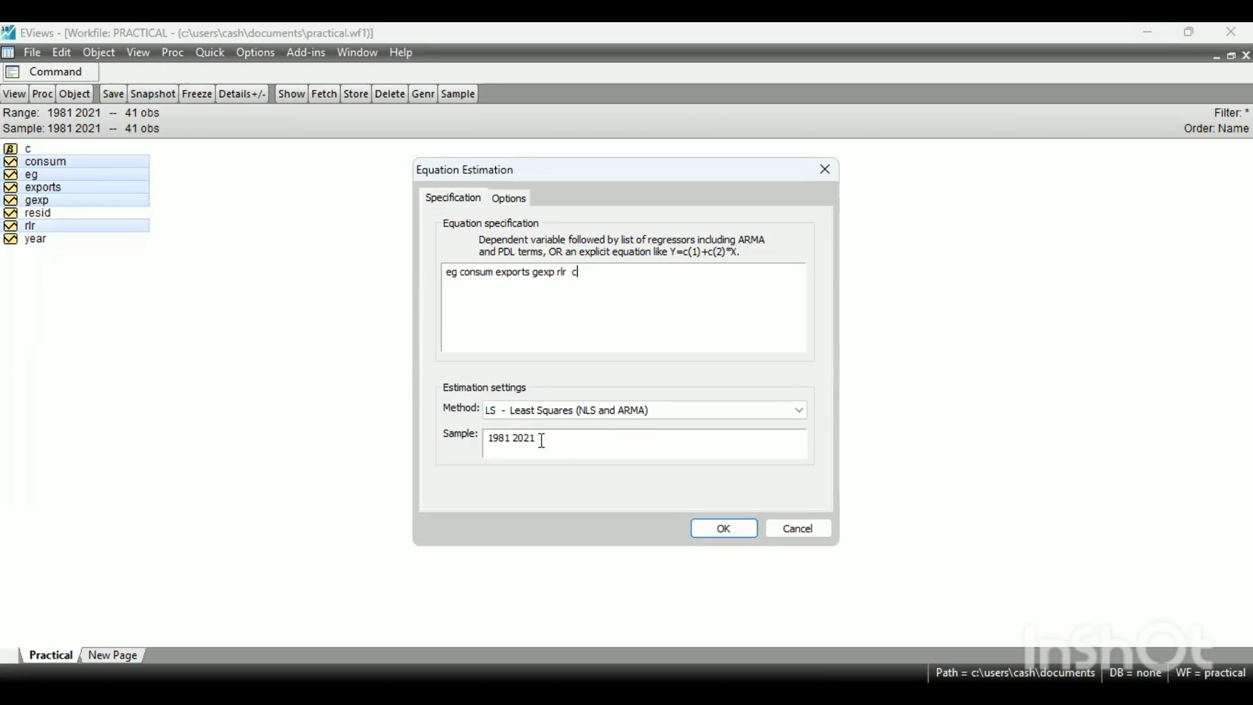
left_click(716, 530)
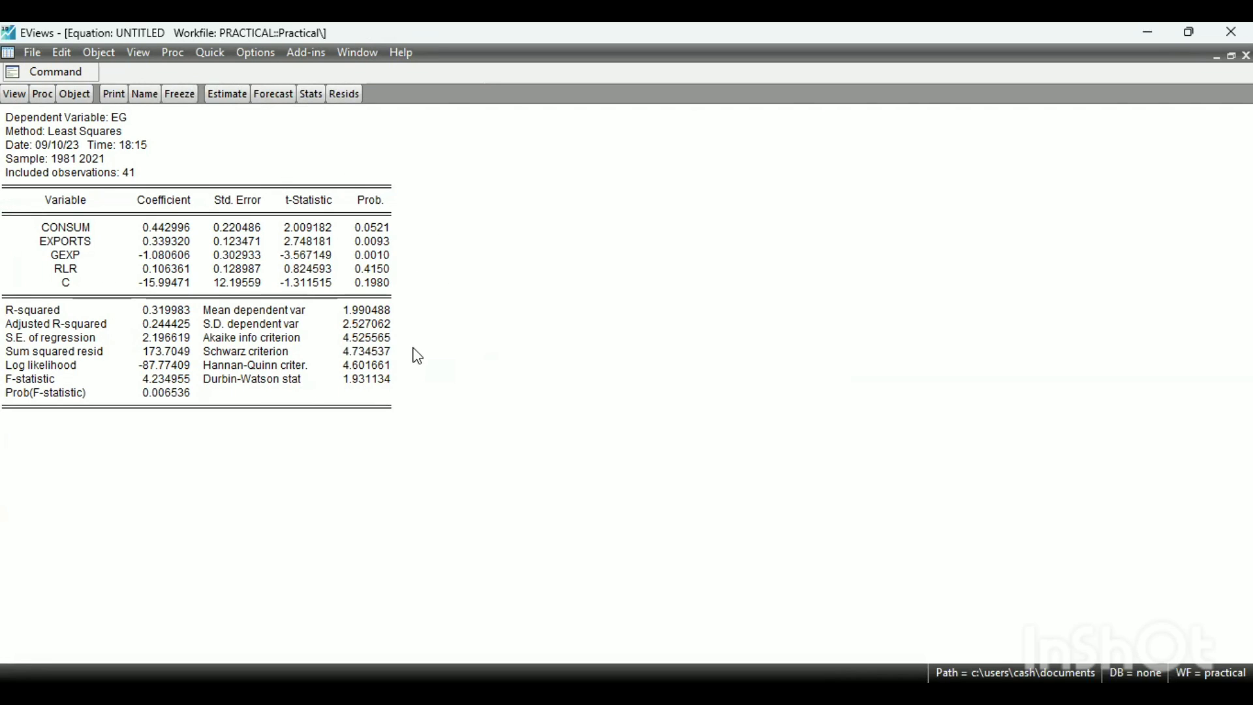
Review the regression output's header lines for the dependent variable, method, date and sample
left_click(21, 121)
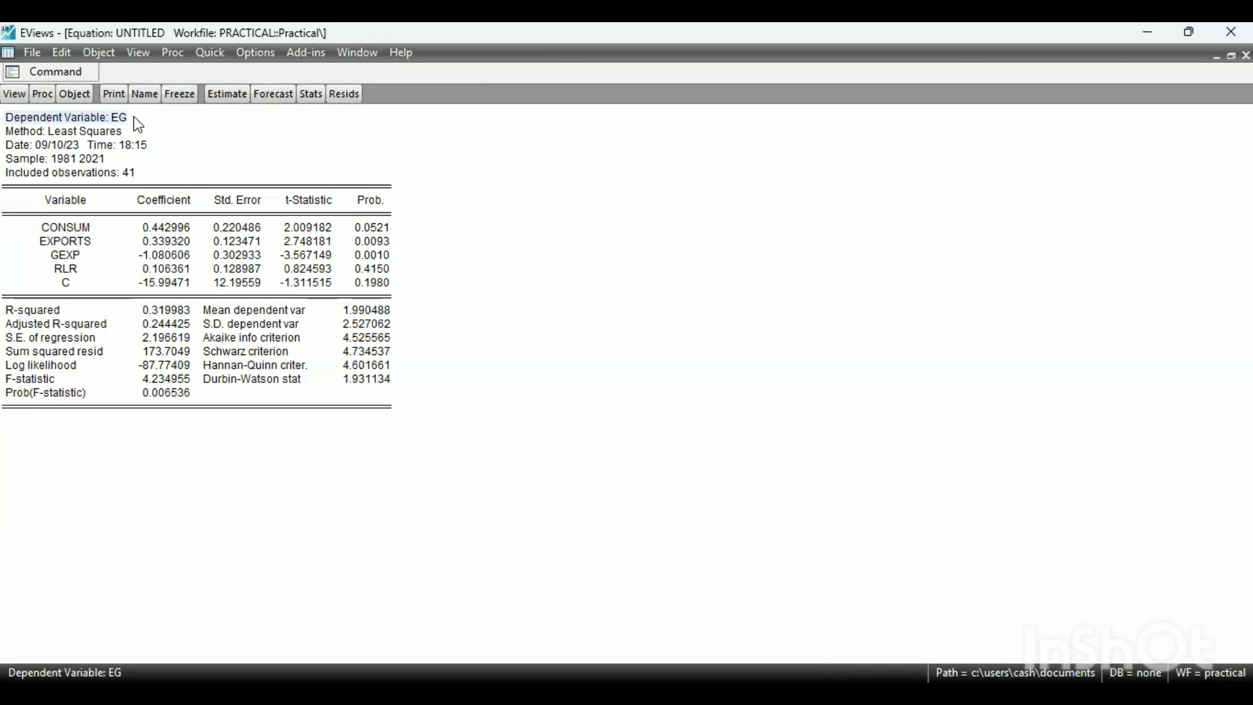
left_click(18, 132)
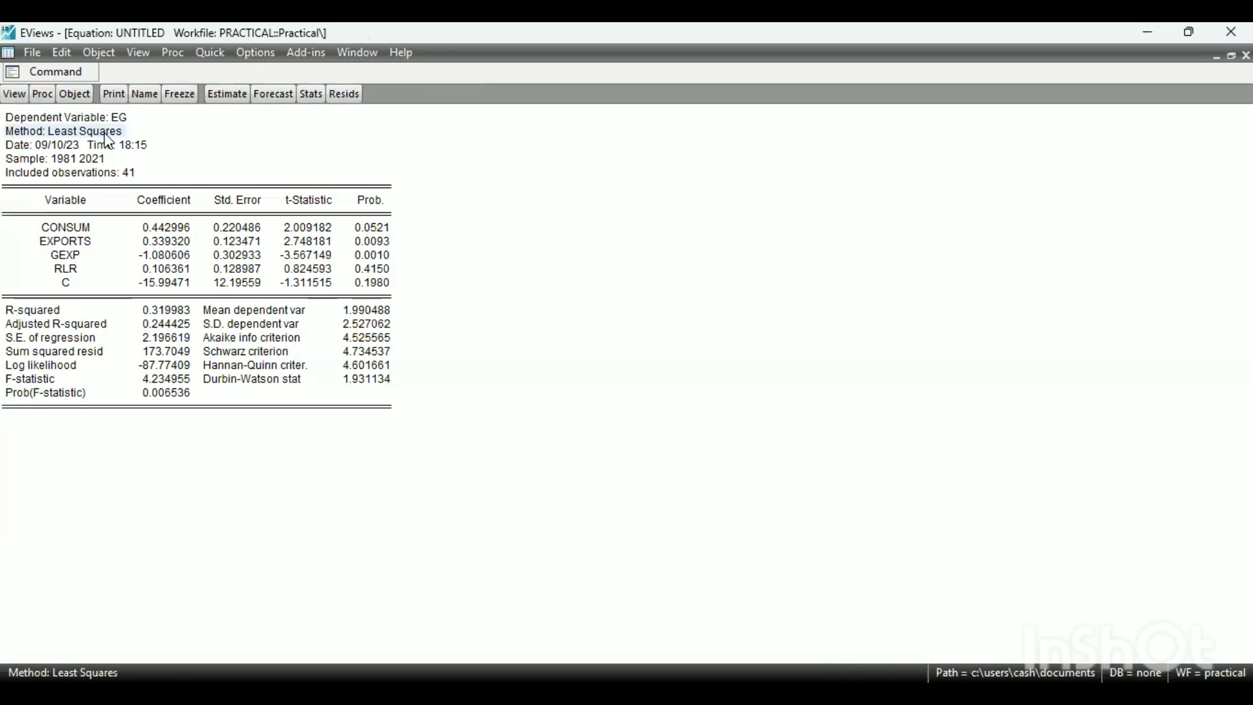
left_click(23, 158)
left_click(32, 146)
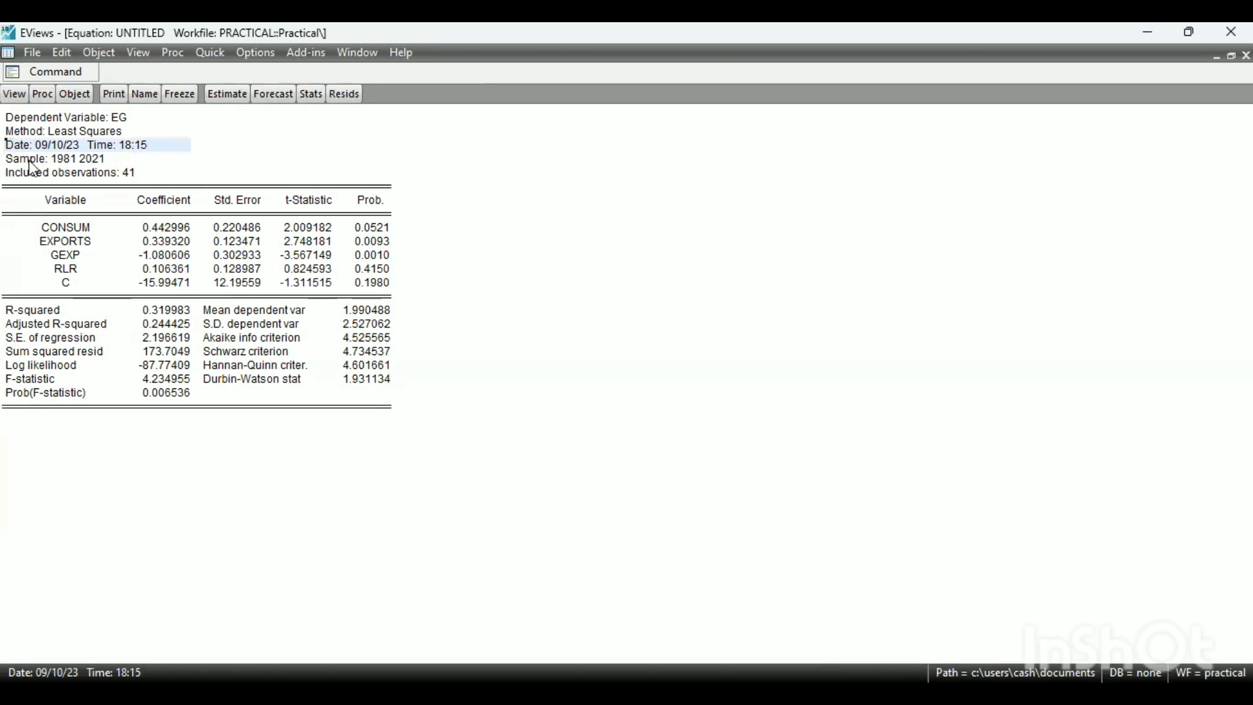
left_click(9, 161)
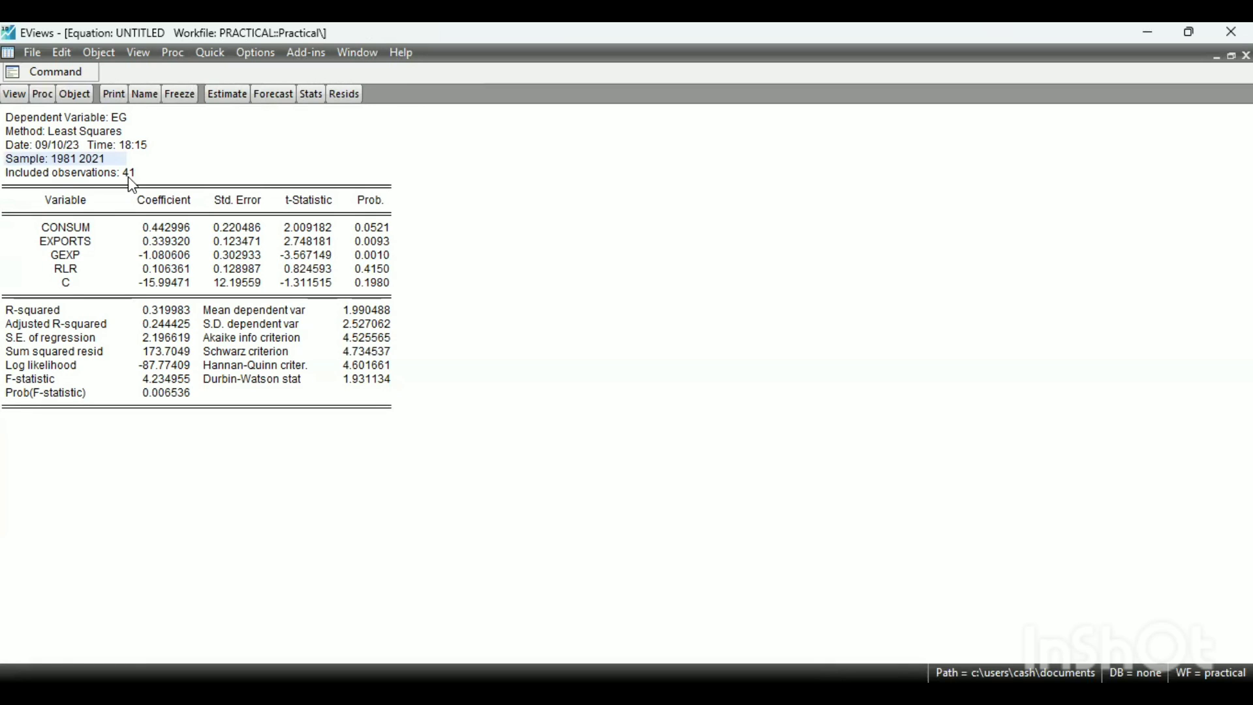
Examine the regressor names and constant in the estimation output, along with the Coefficient, t-Statistic and Prob. columns
left_click_drag(55, 229, 56, 274)
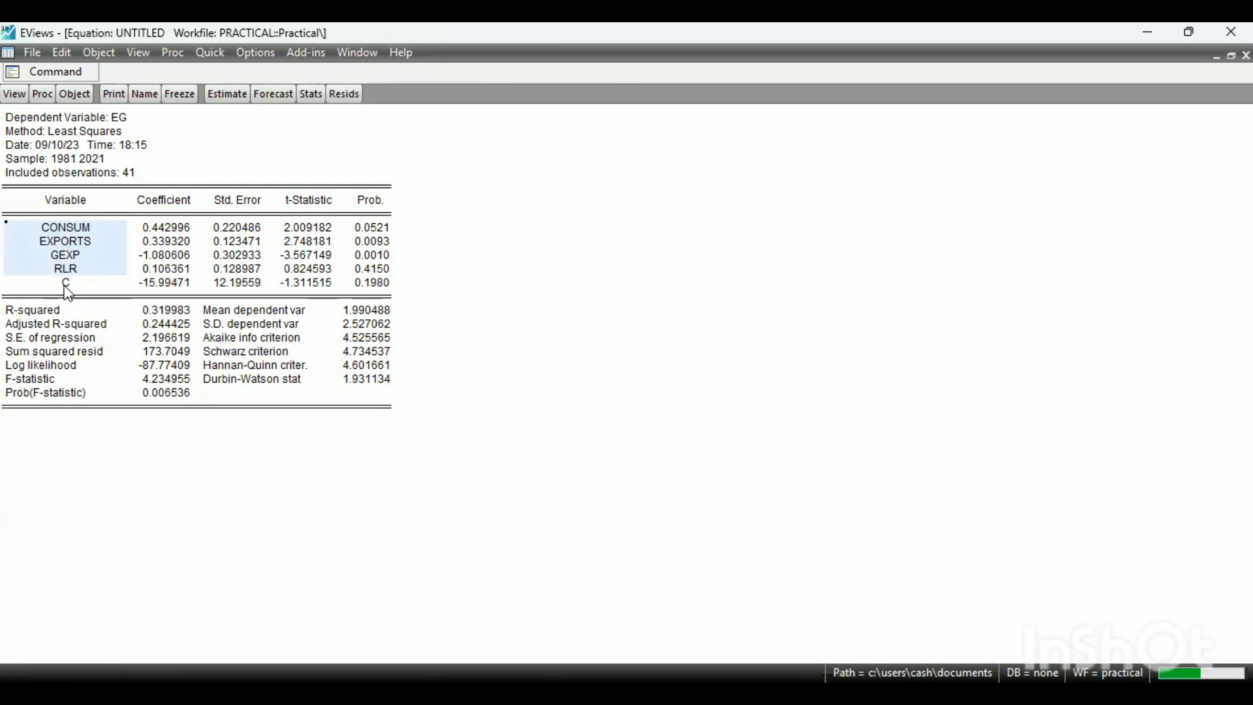
left_click(65, 283)
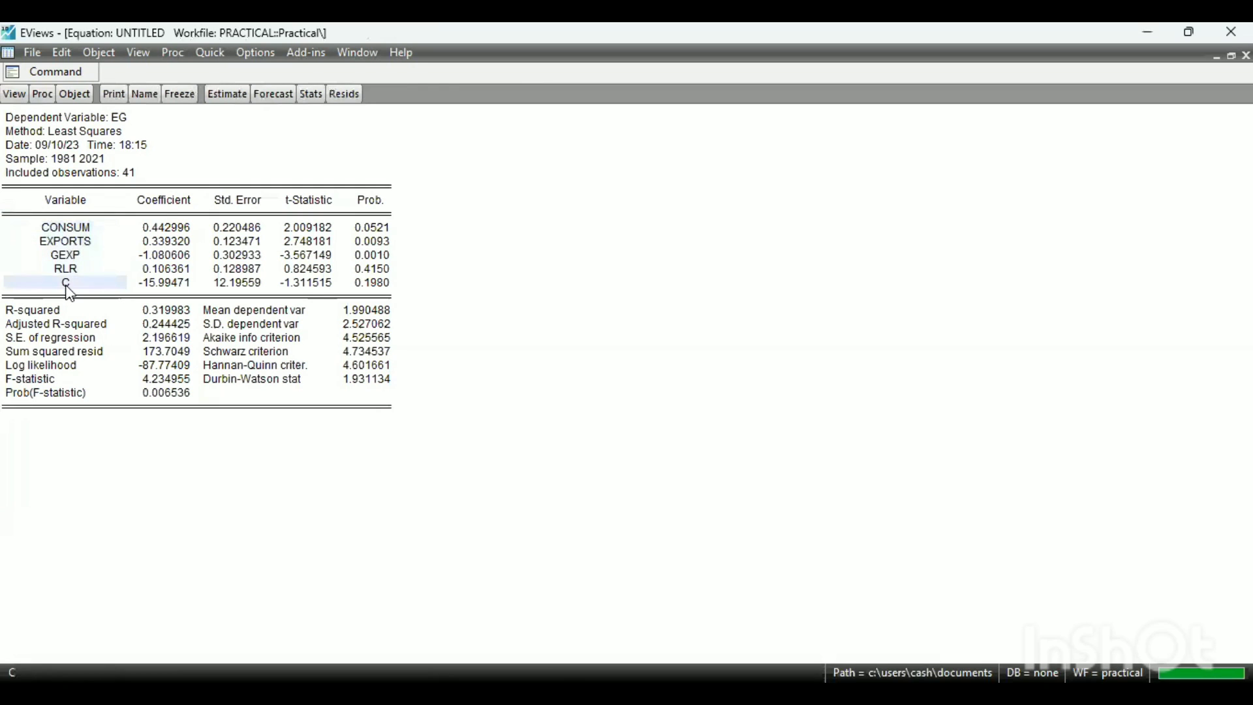
left_click(162, 203)
left_click_drag(162, 204, 161, 287)
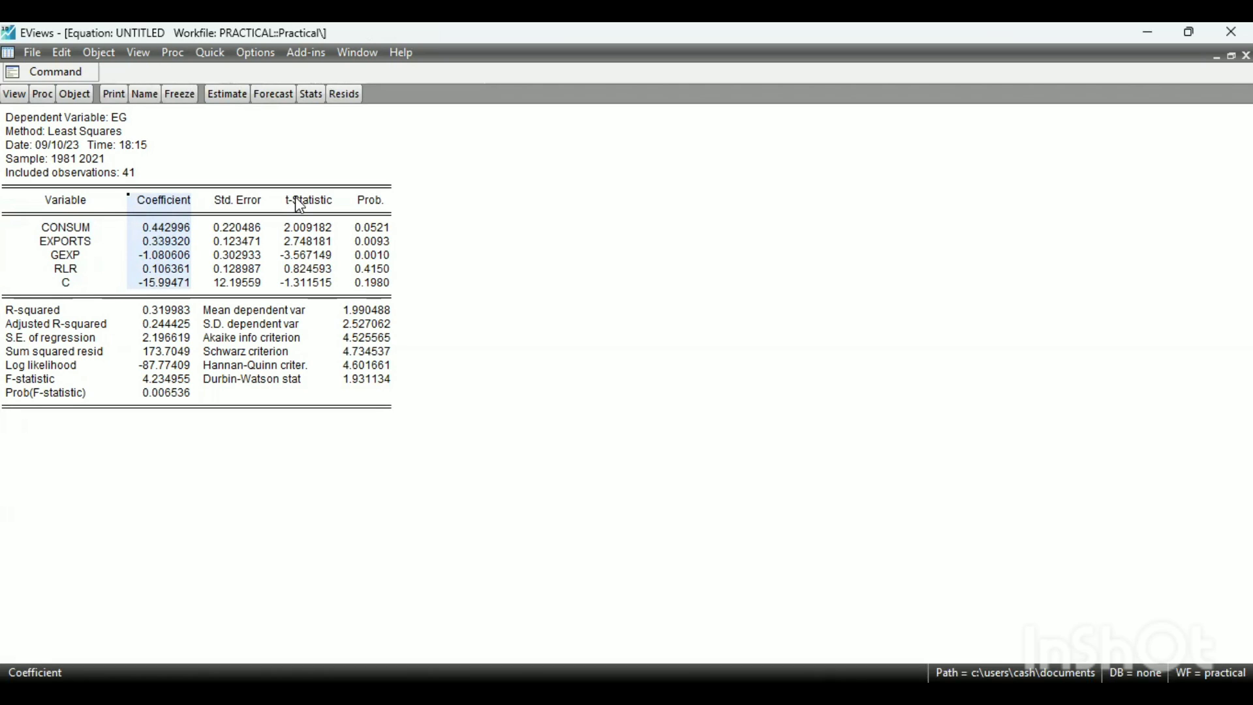
left_click_drag(296, 197, 300, 295)
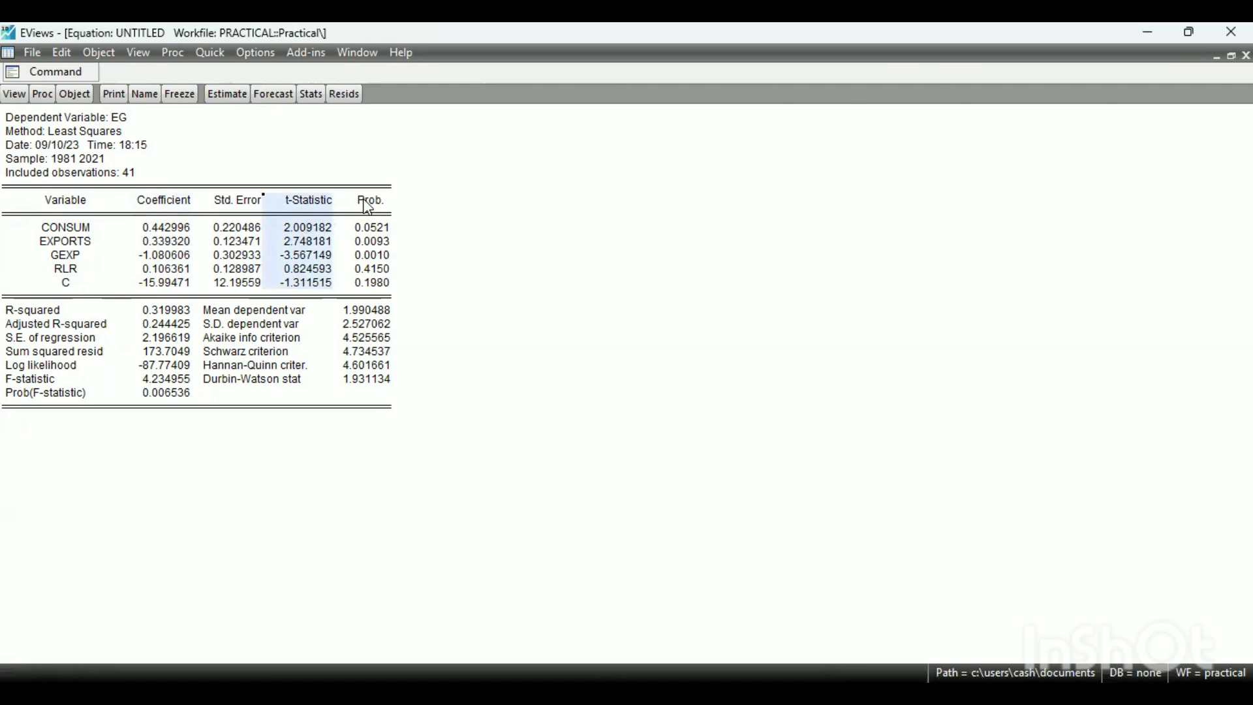
left_click_drag(366, 201, 377, 289)
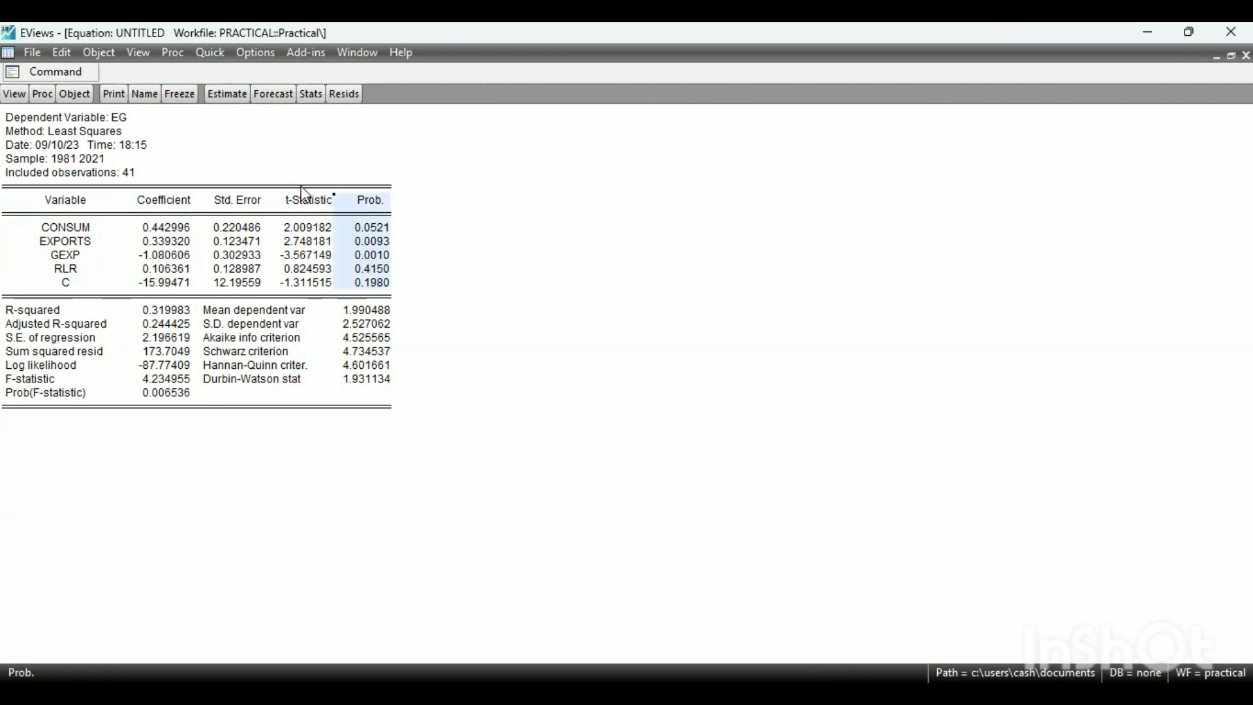
left_click_drag(264, 183, 346, 269)
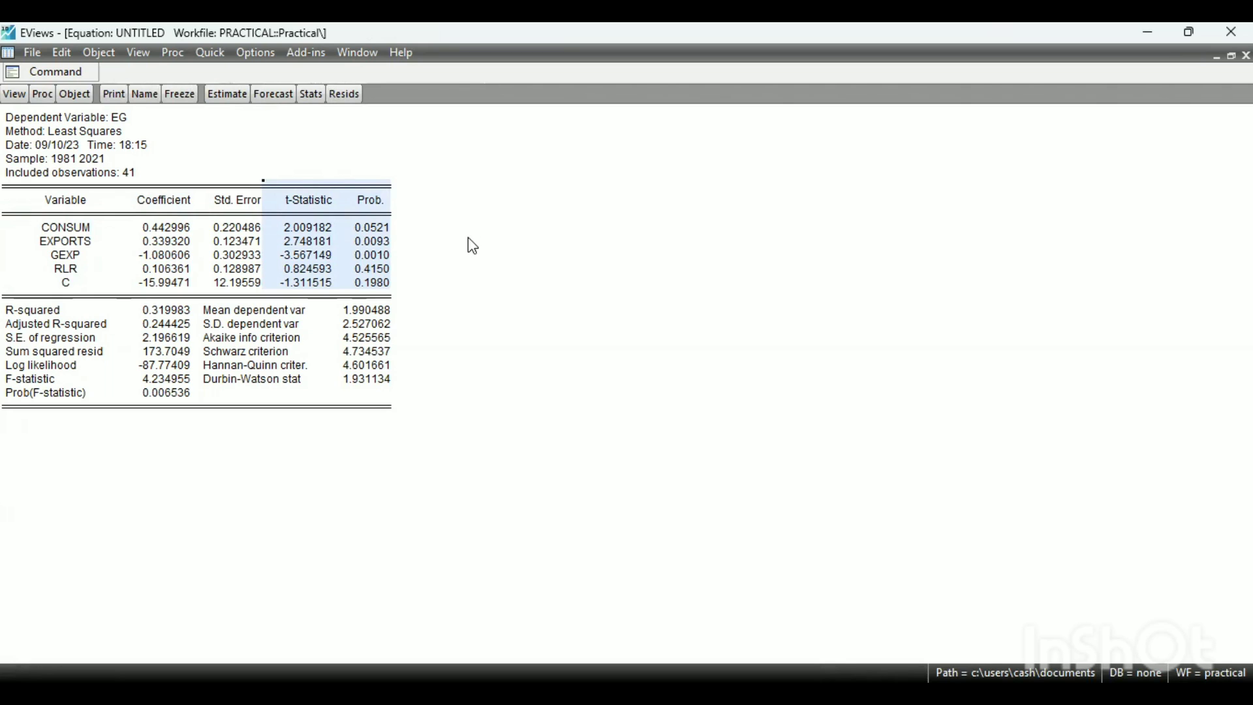
Examine the Coefficient column again, checking the individual coefficients of GEXP, CONSUM and EXPORTS
left_click(157, 194)
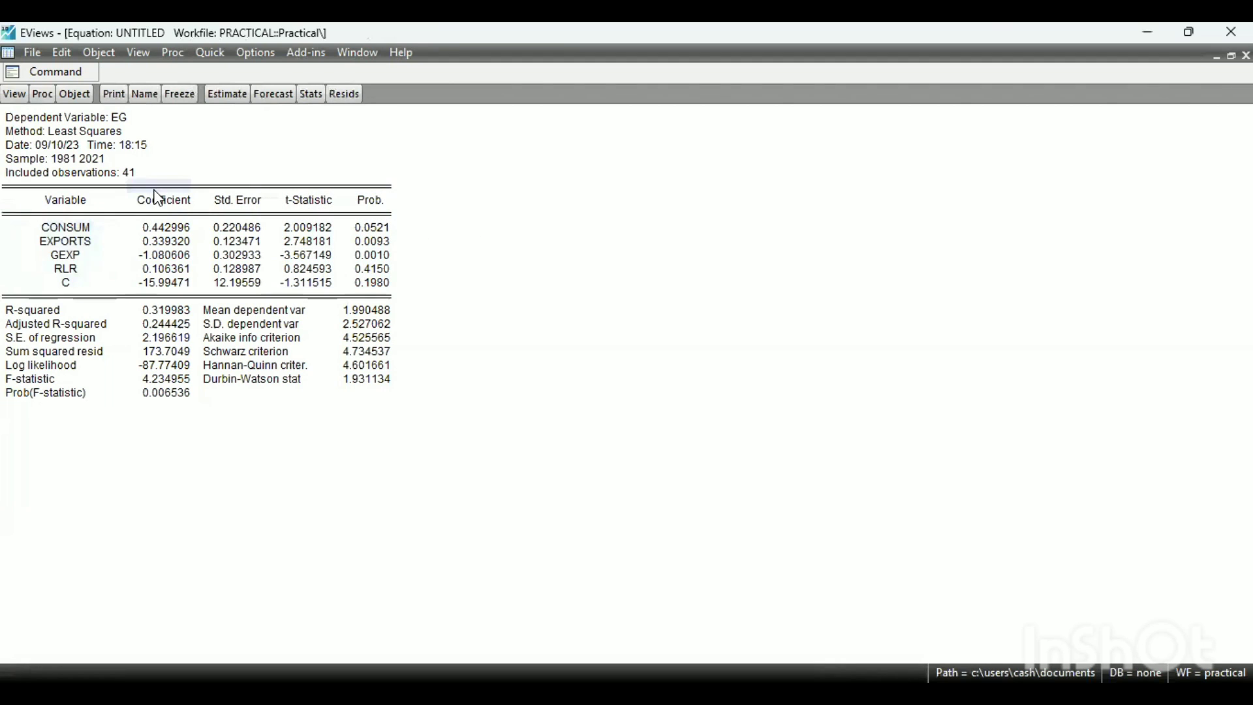
left_click_drag(159, 197, 155, 289)
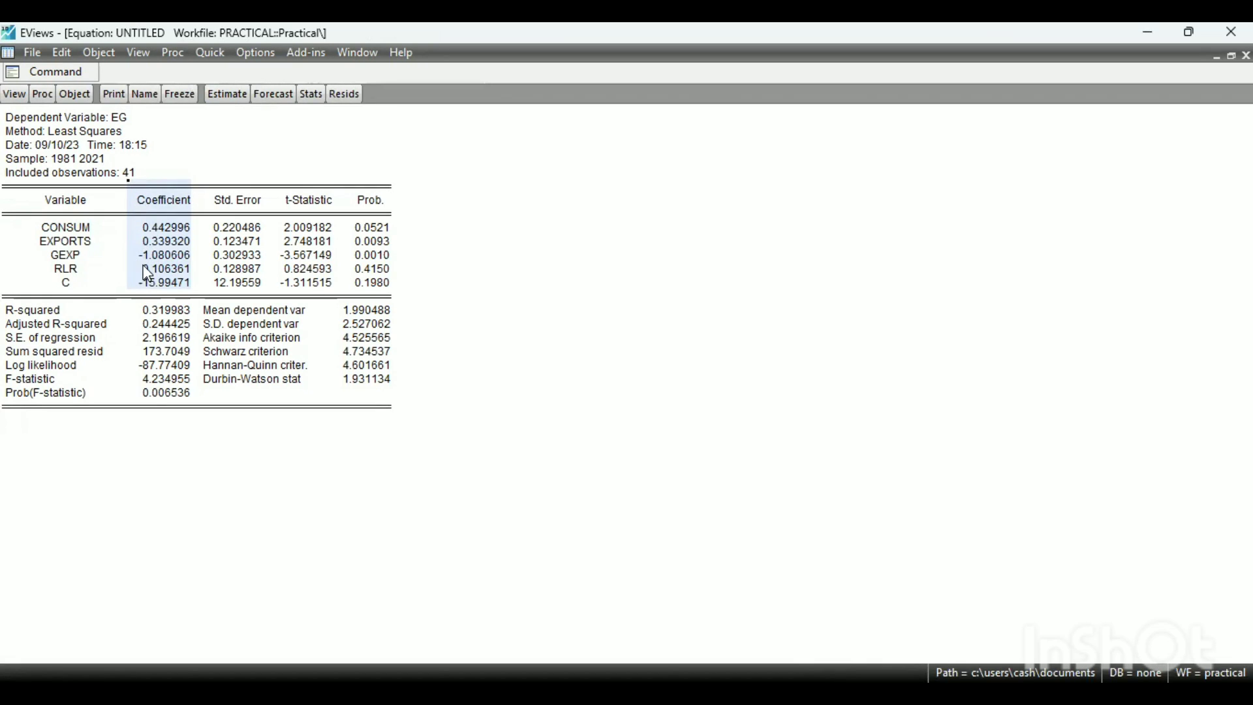
left_click(139, 259)
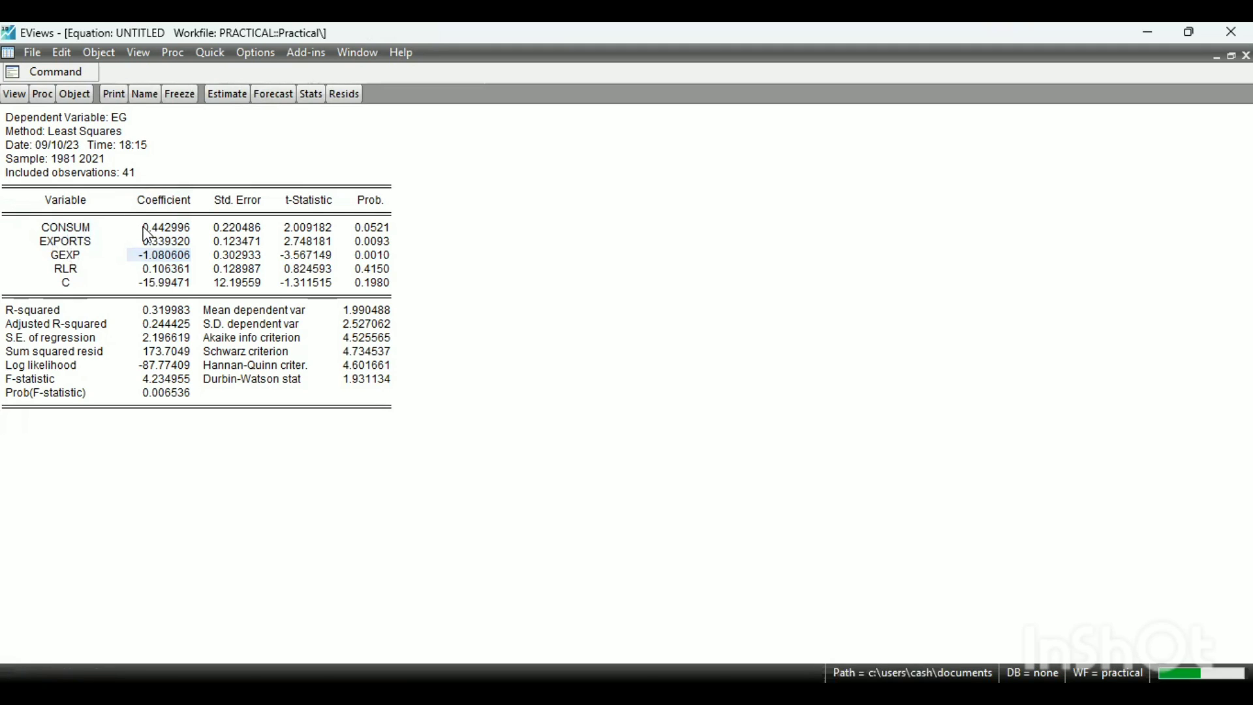
left_click(164, 226)
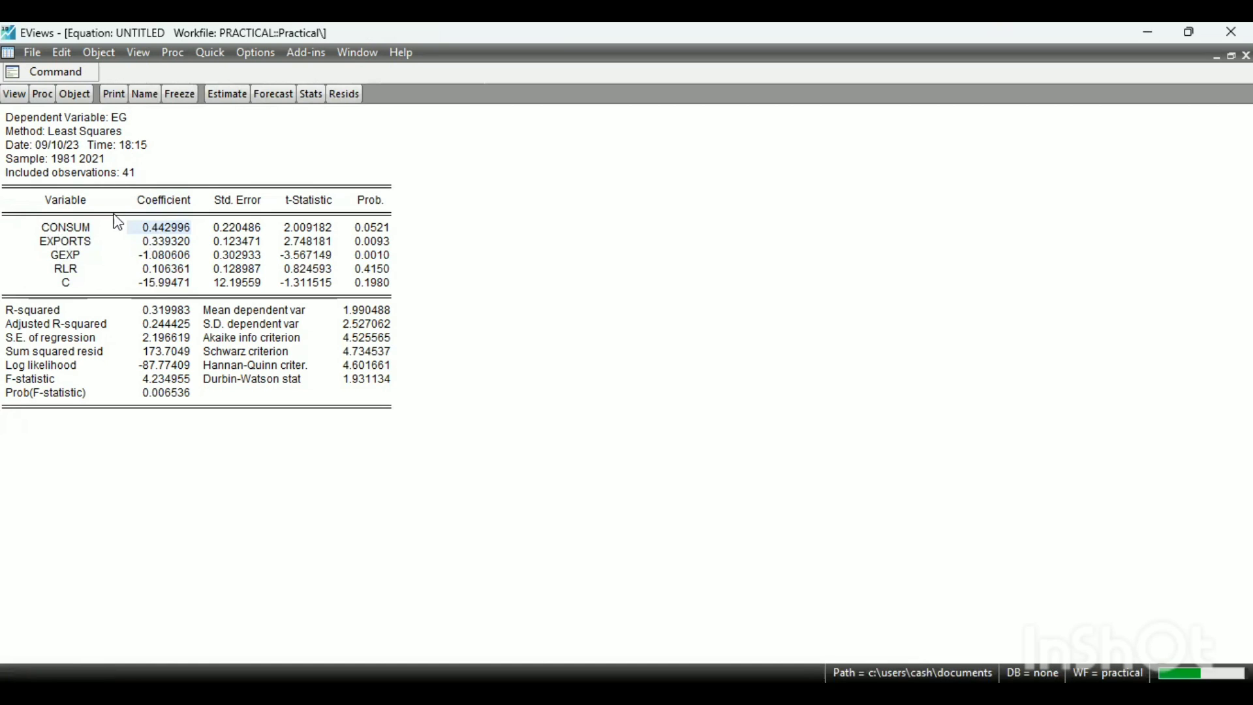
left_click(144, 245)
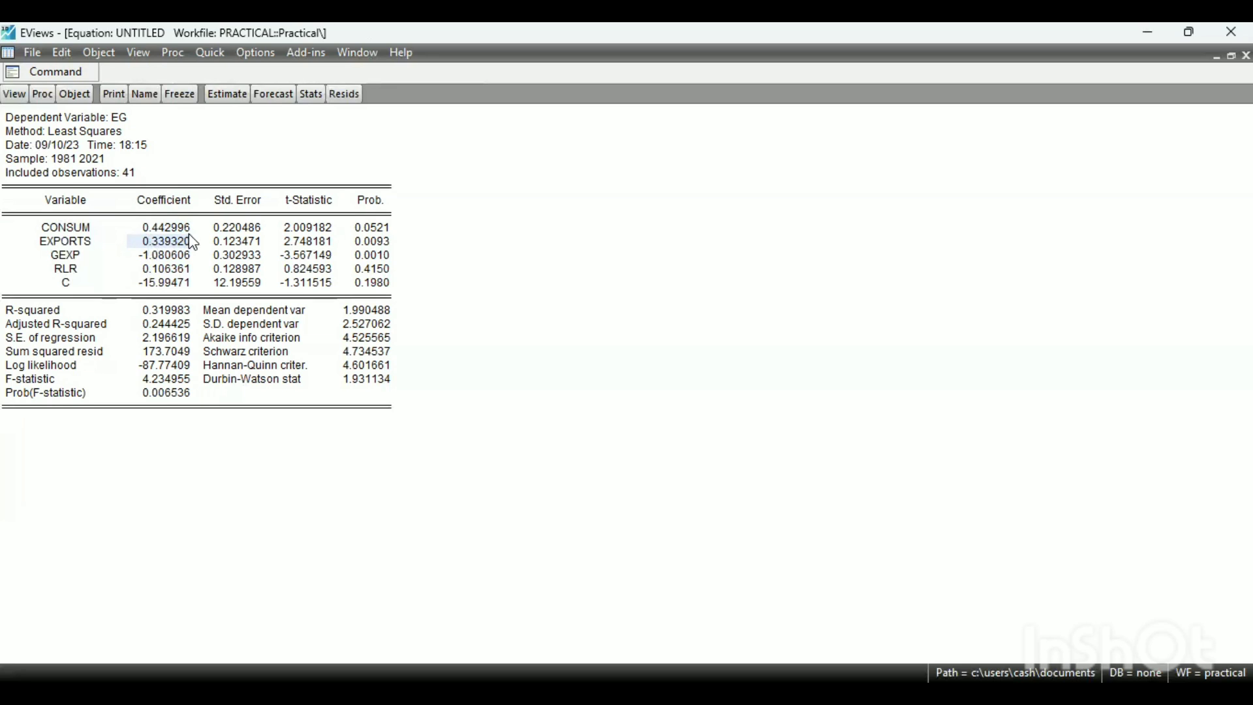
Read across the CONSUM row of the regression output and check its probability value for significance
left_click(56, 231)
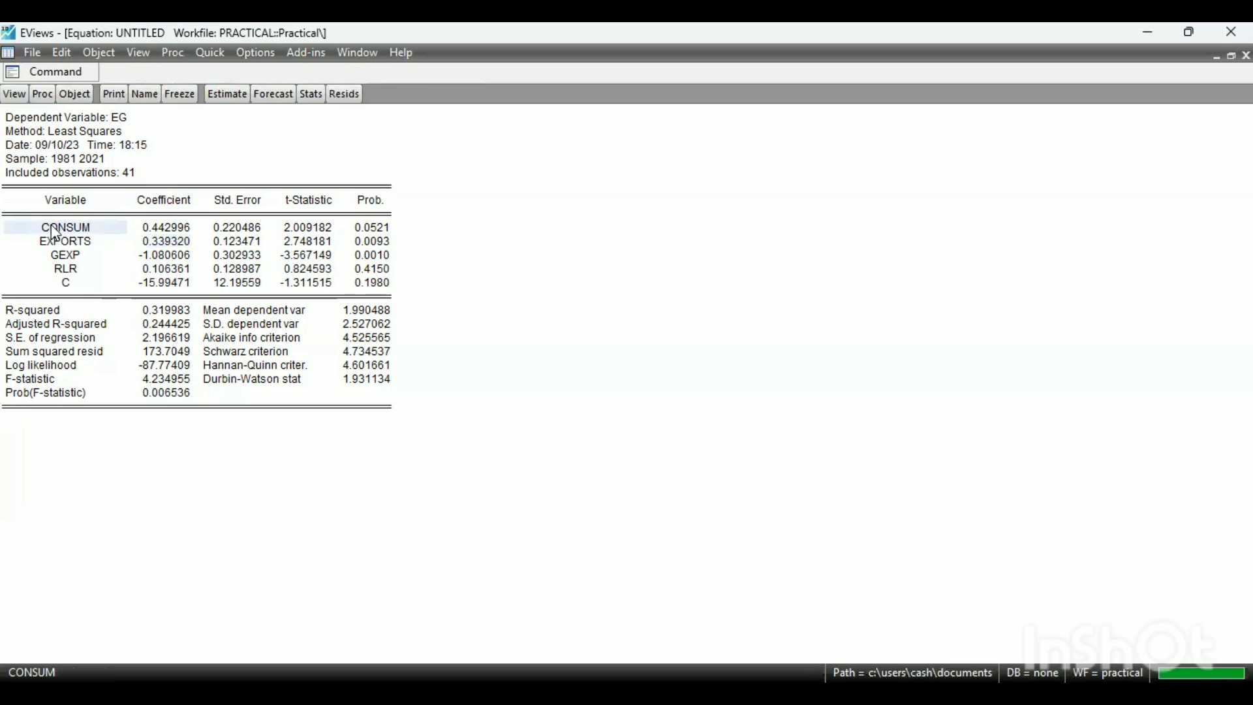
left_click_drag(56, 231, 374, 231)
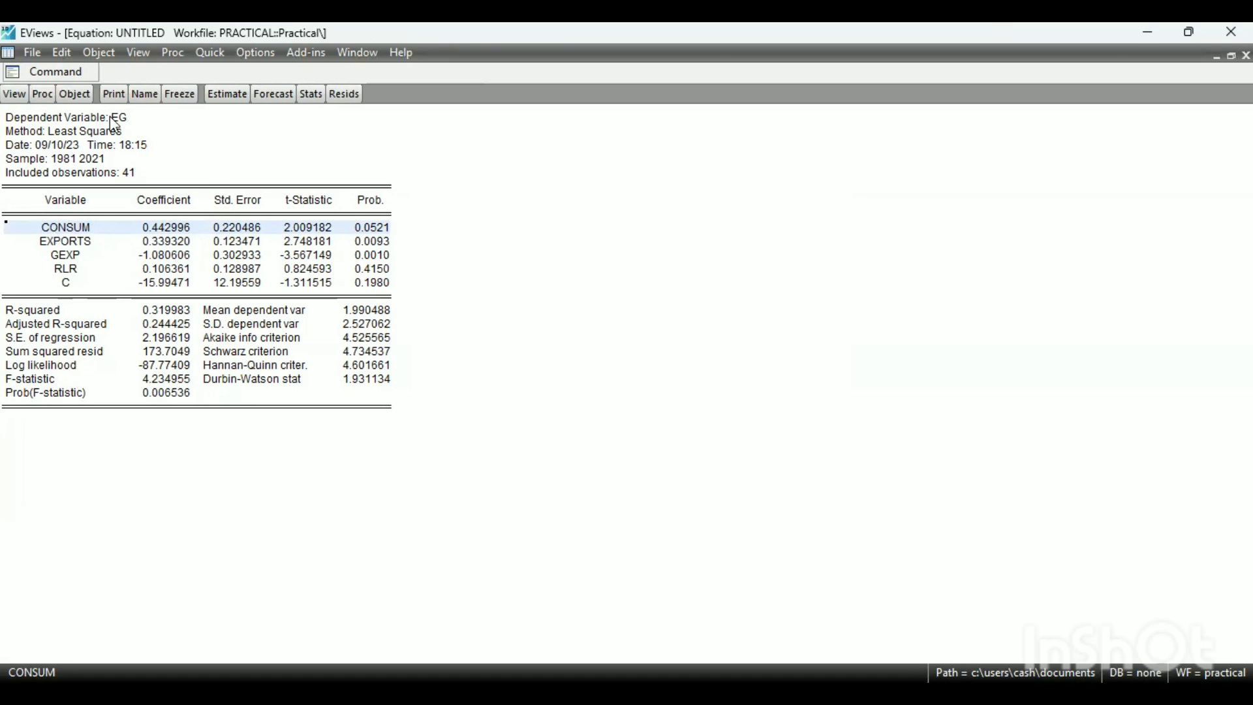
left_click(367, 231)
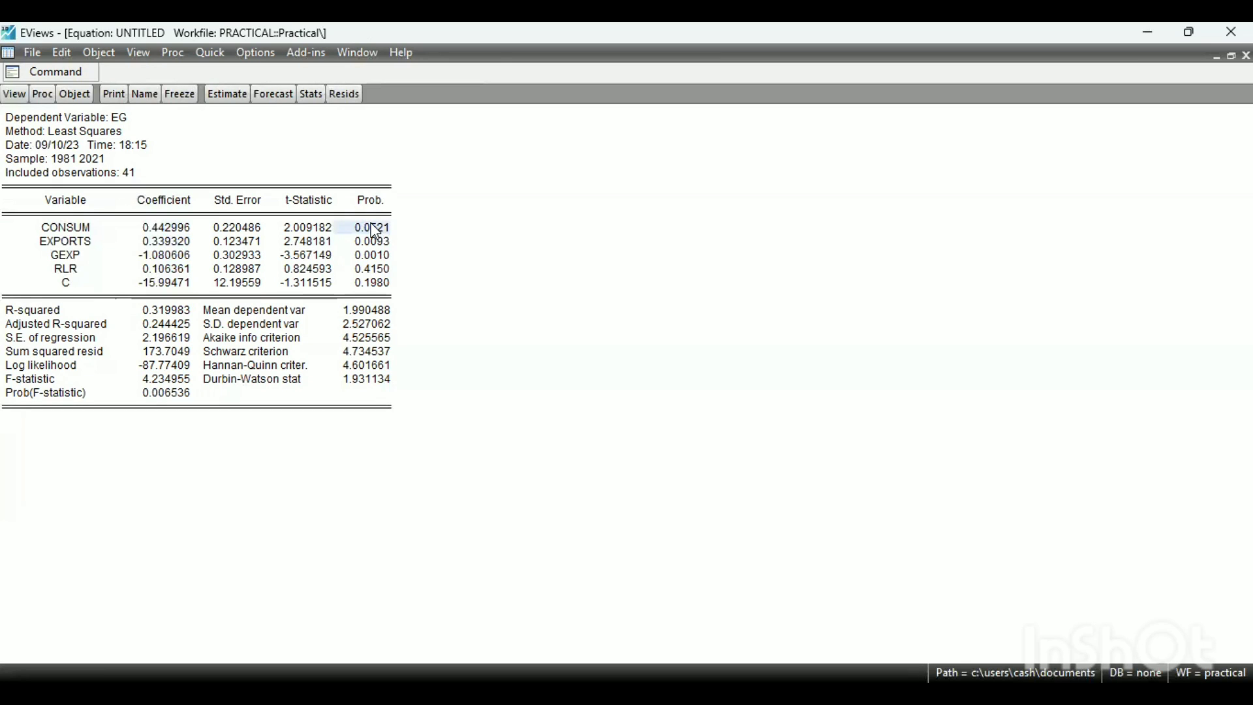
left_click(58, 232)
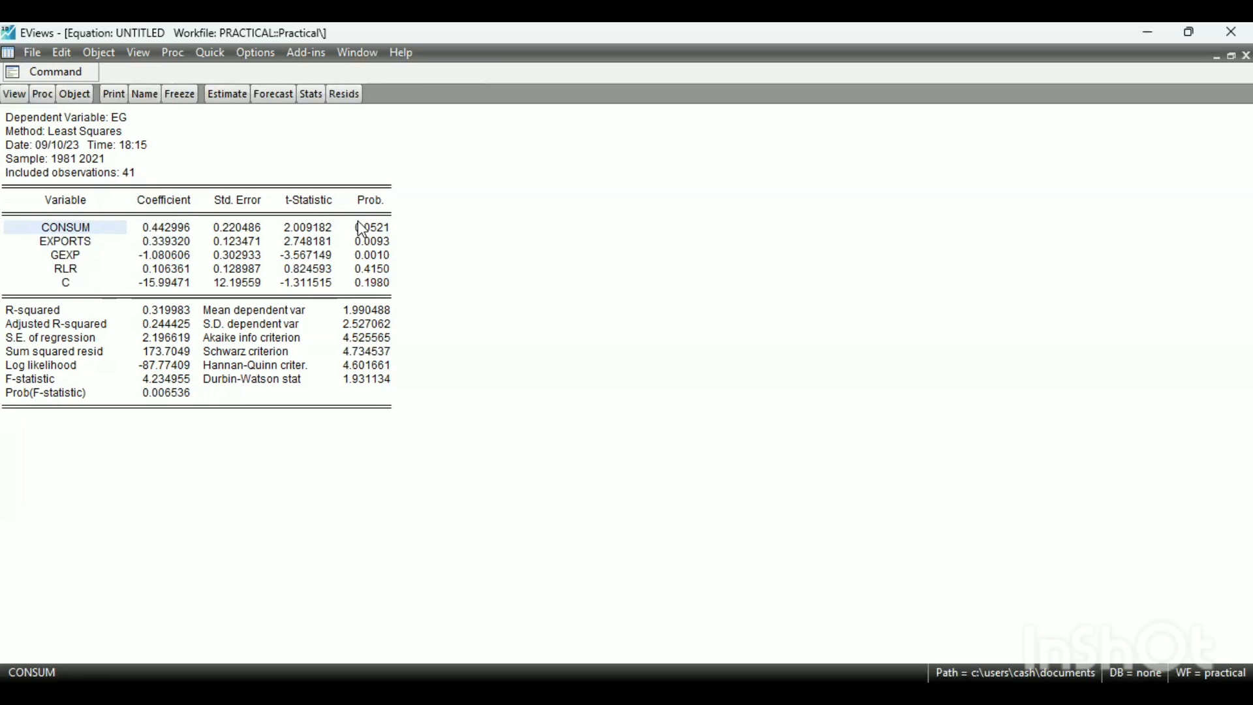
left_click(376, 233)
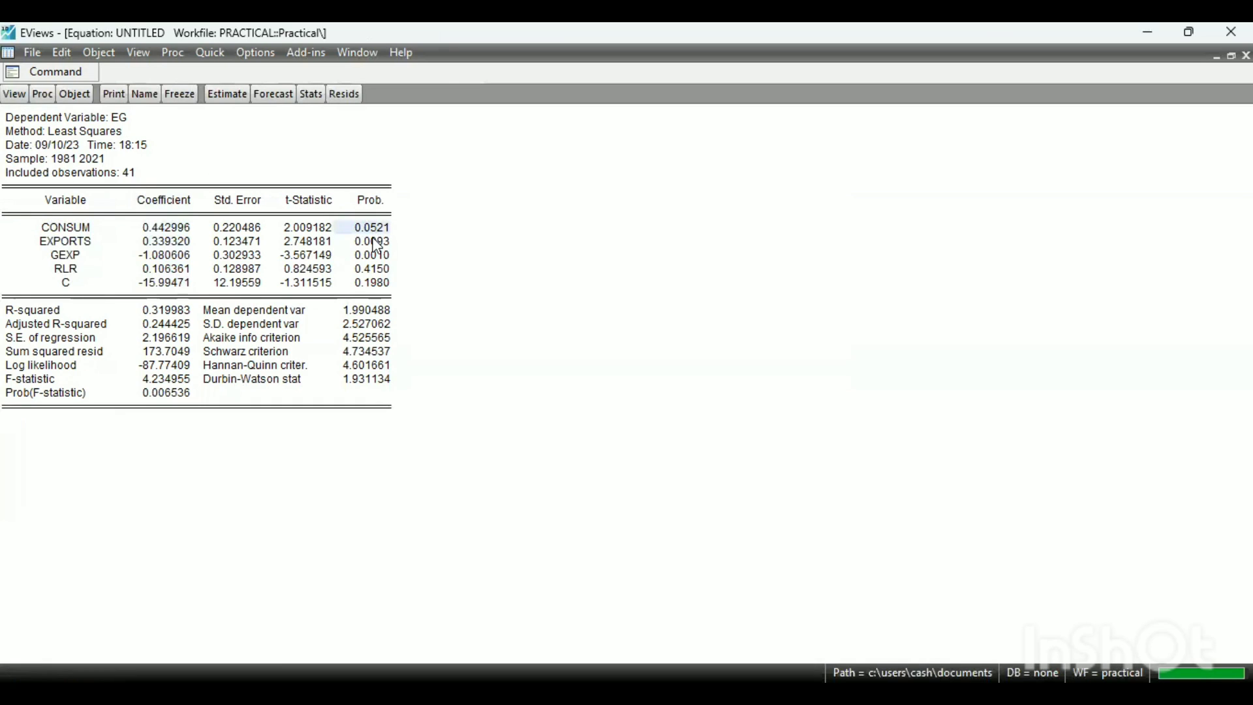
Check the probability values of EXPORTS, GEXP and RLR to judge their significance for the dependent variable EG
left_click(62, 239)
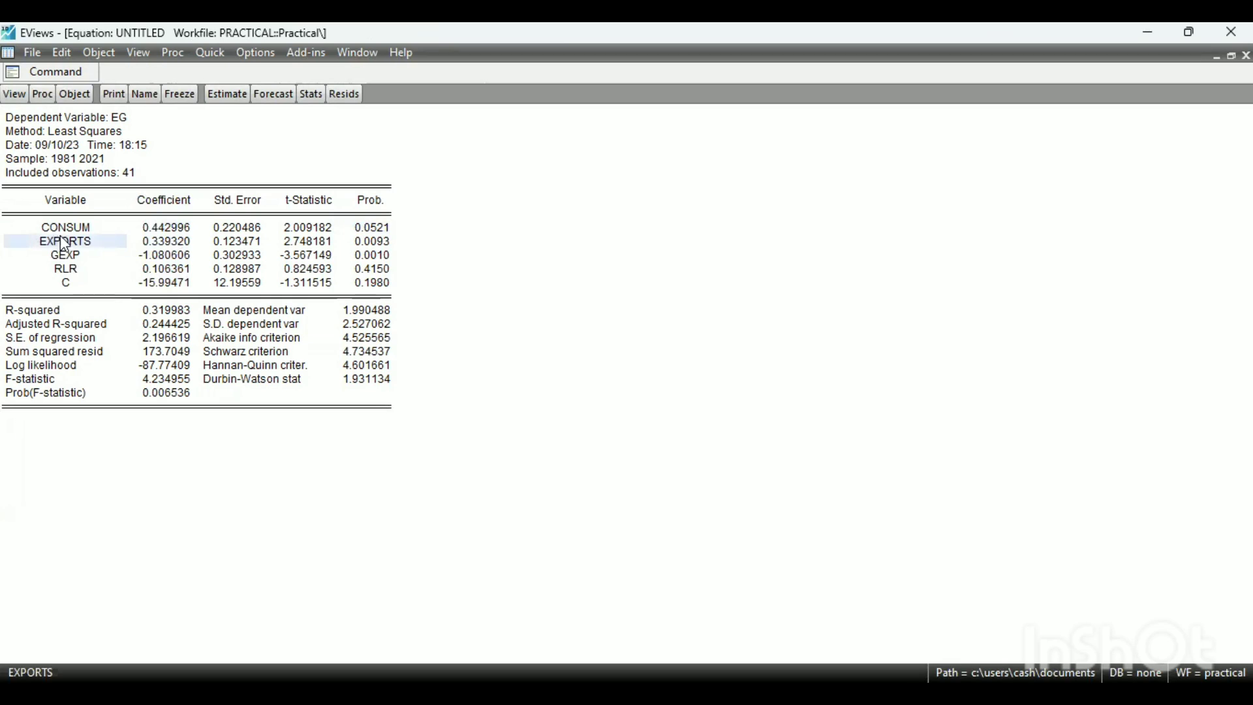
left_click(115, 122)
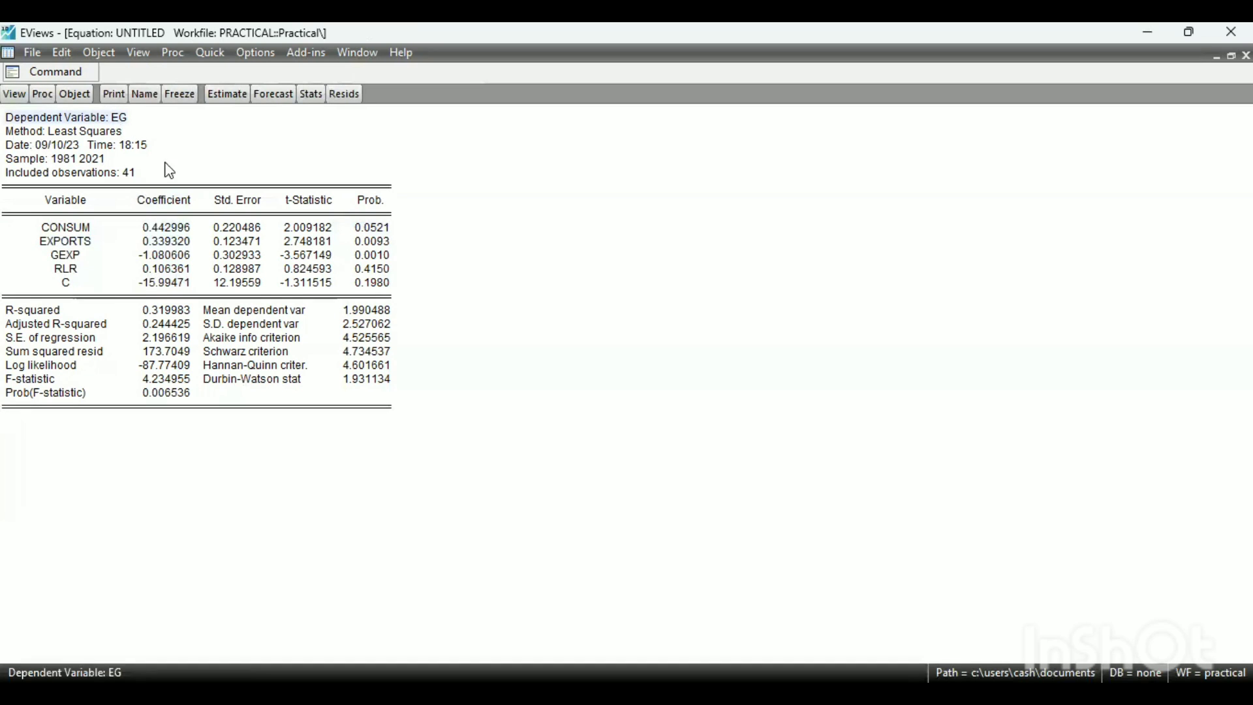
left_click(368, 245)
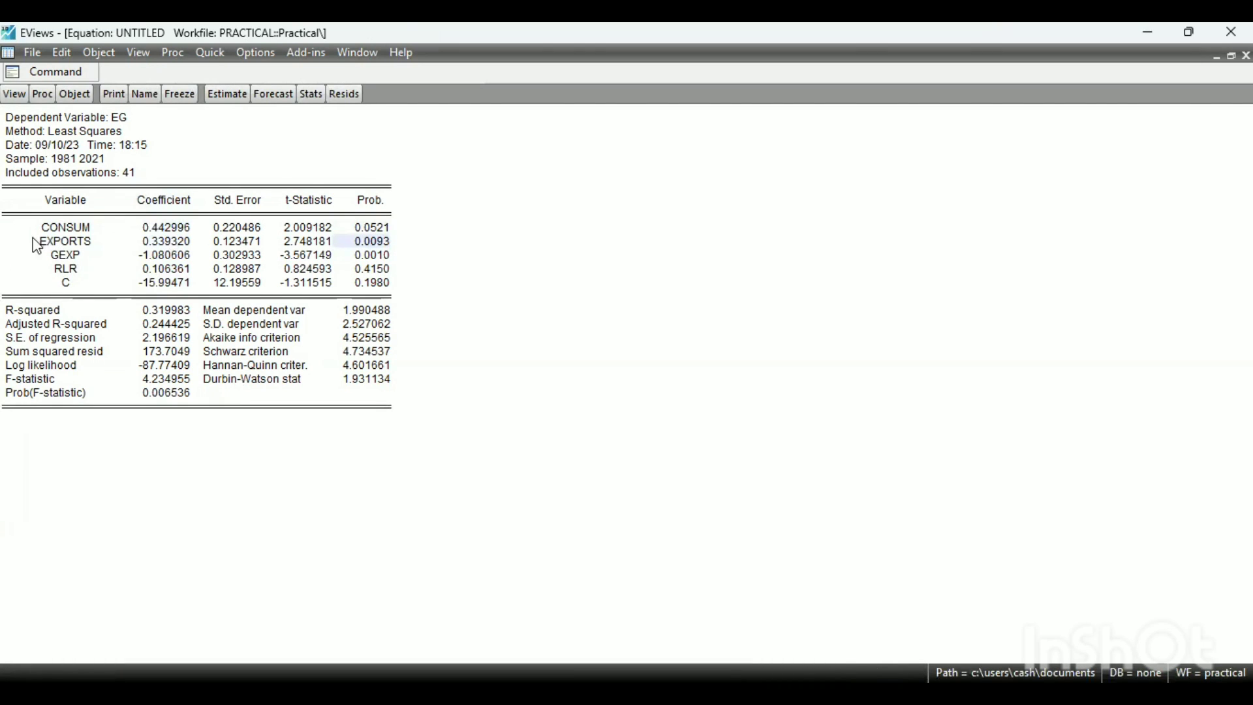
left_click(363, 256)
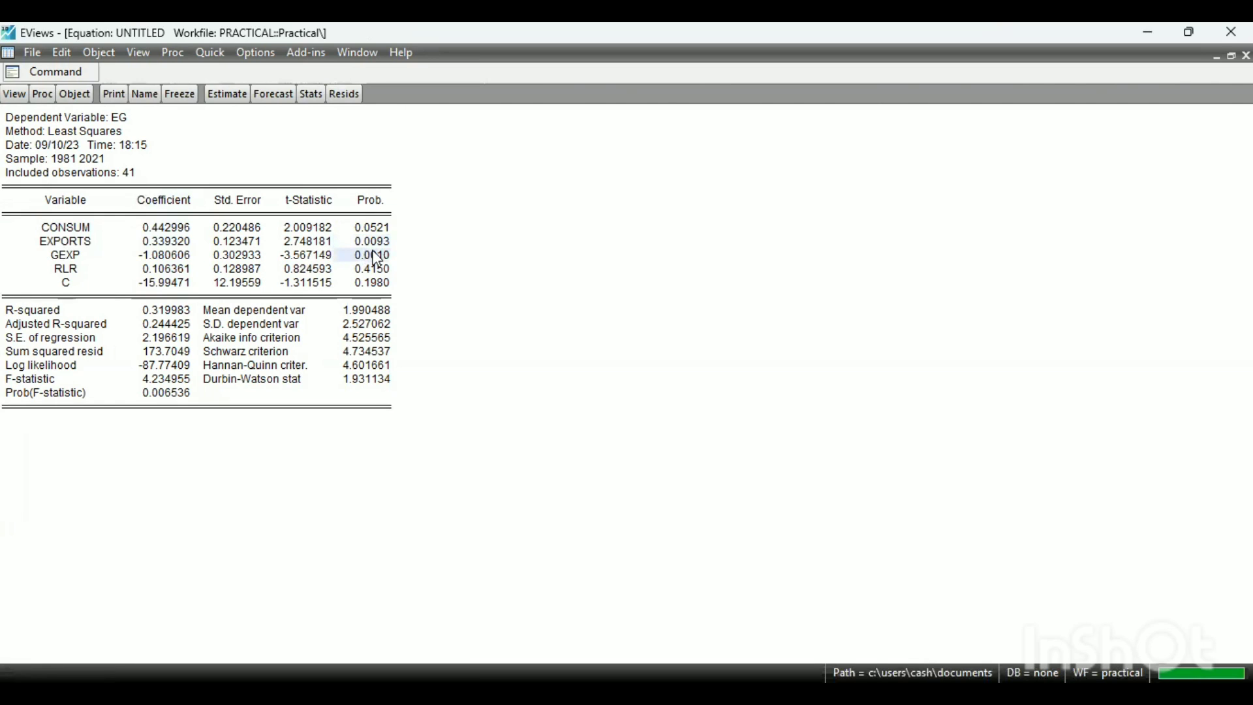
left_click(356, 269)
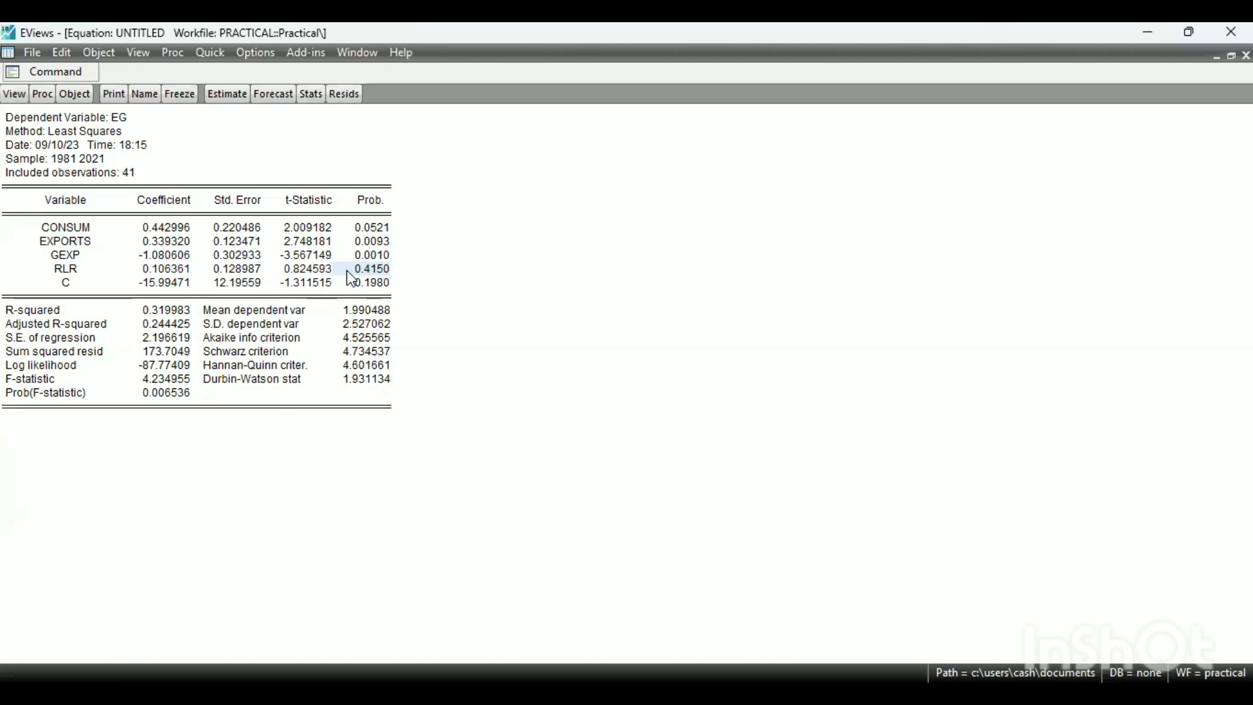
left_click(70, 270)
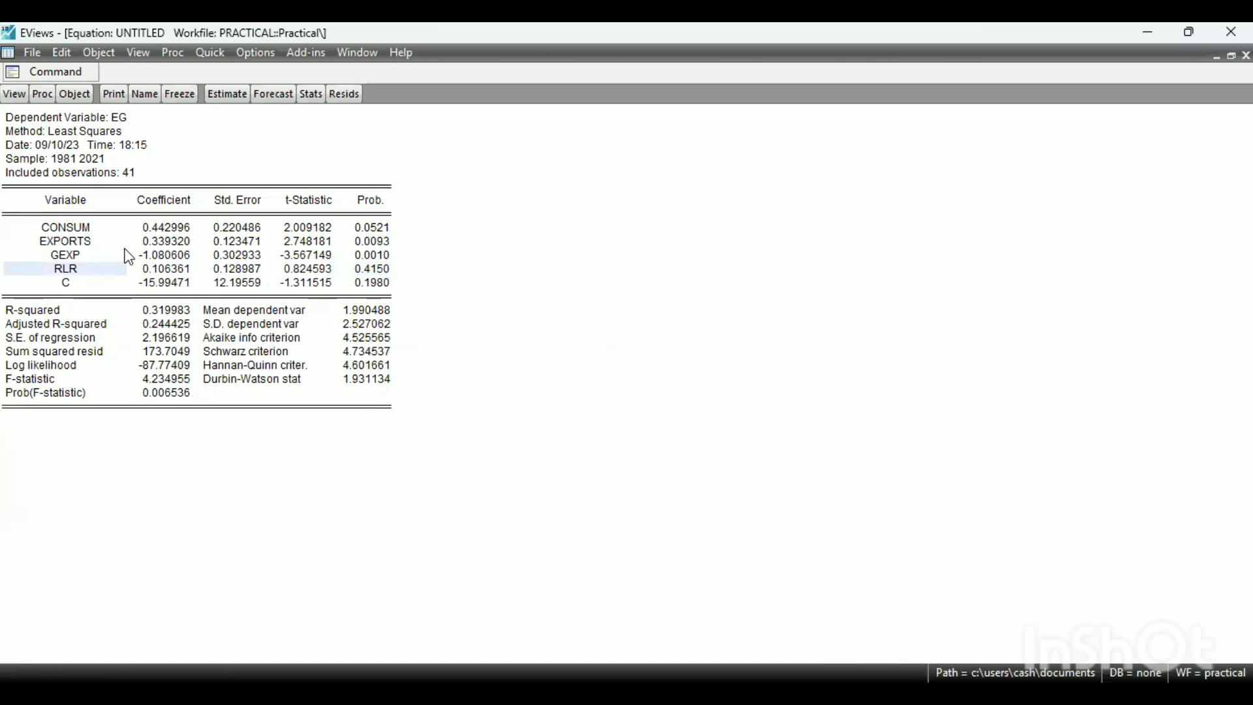
Review the GEXP coefficient, then examine the R-squared and Adjusted R-squared values to judge the model's explanatory power
left_click(66, 255)
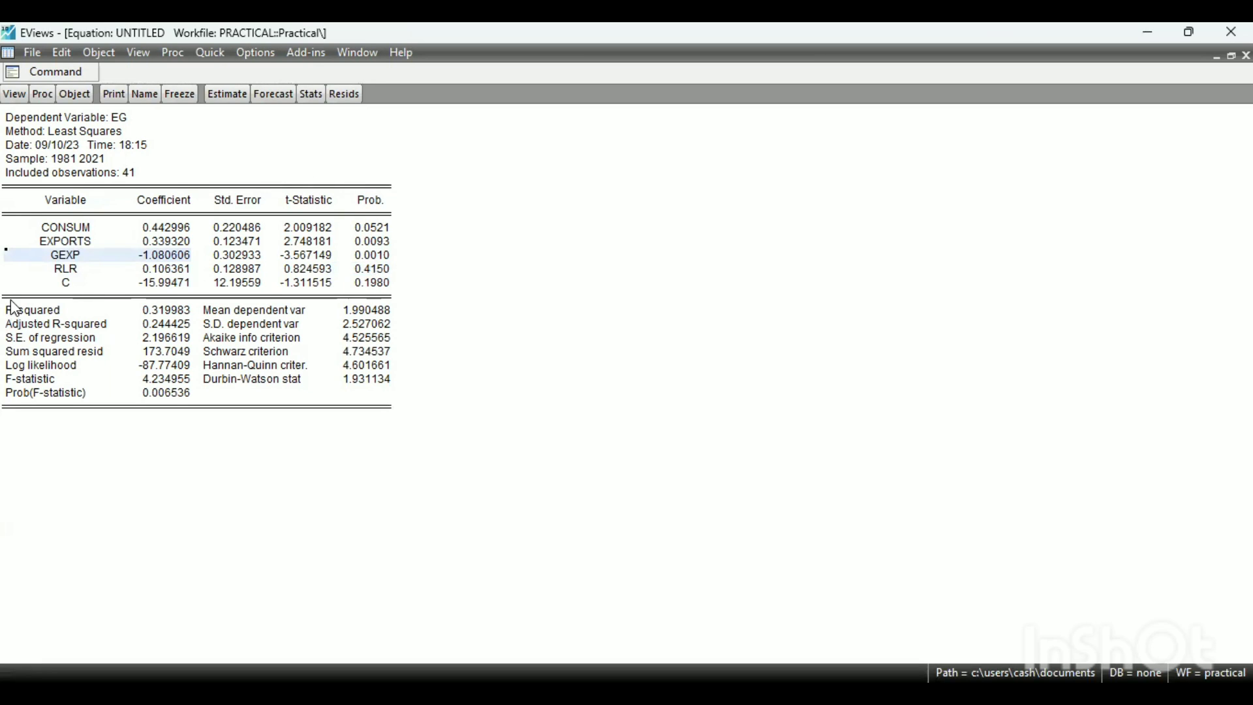
left_click_drag(15, 311, 160, 331)
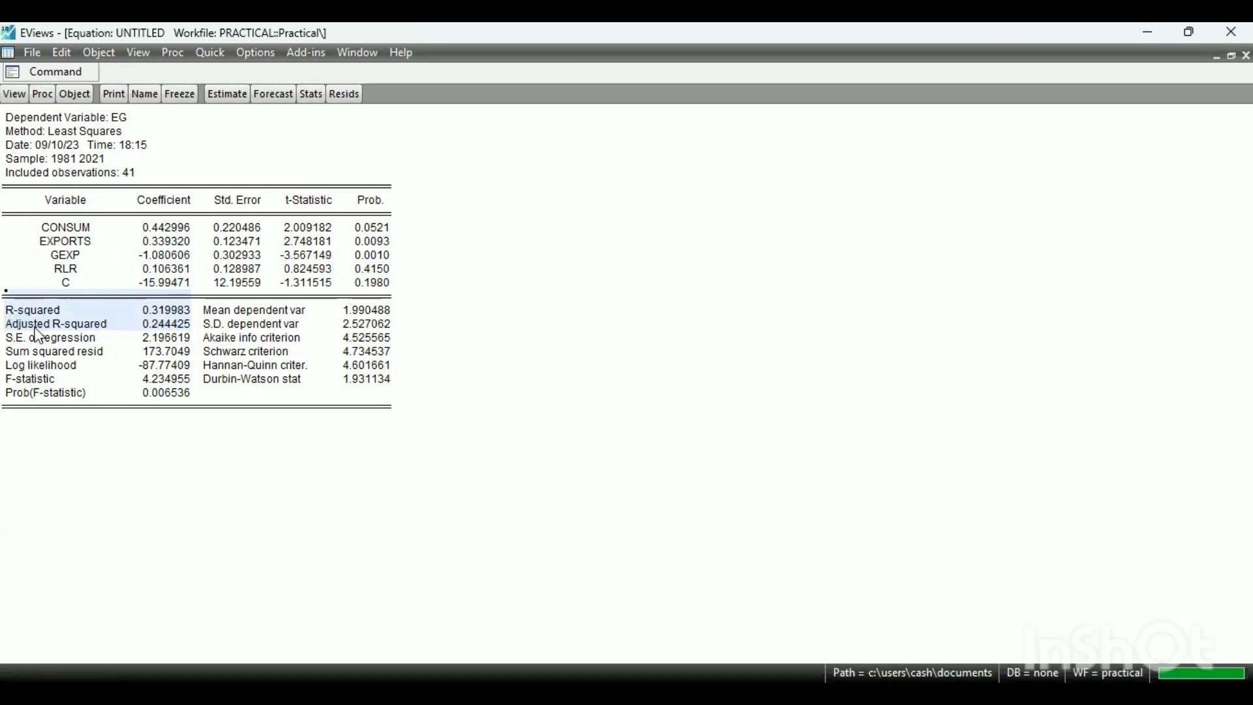
left_click(166, 310)
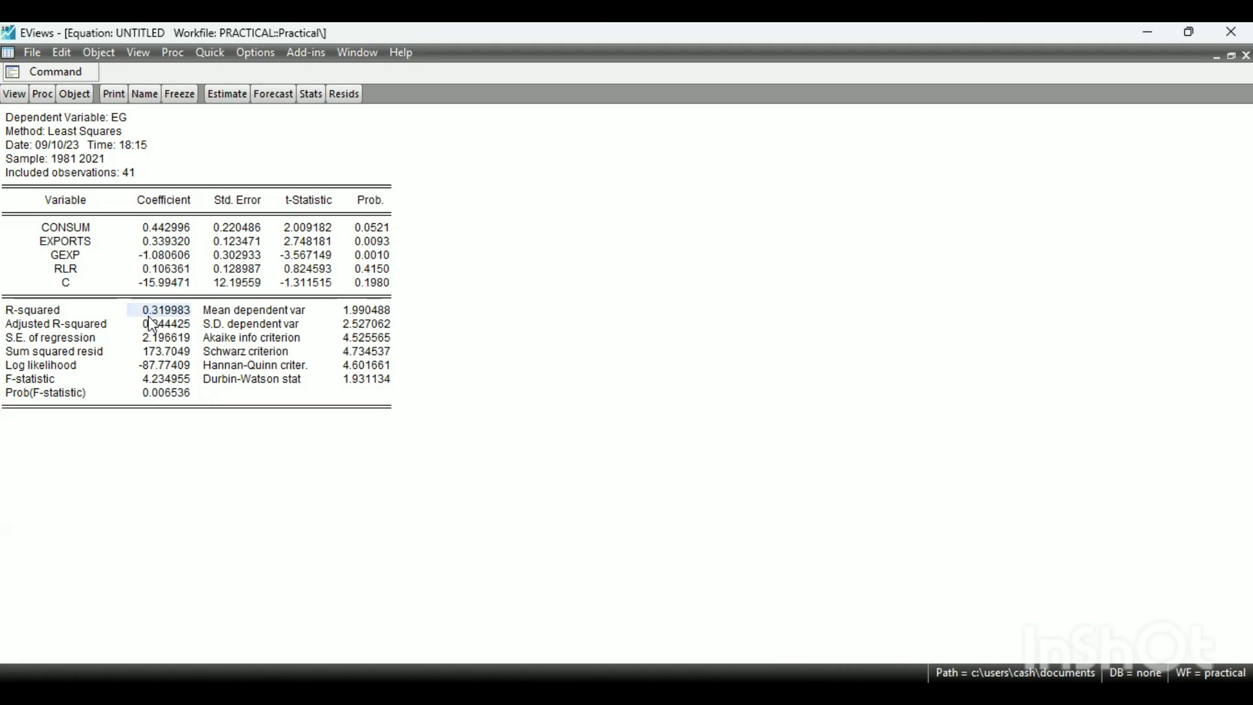
left_click(18, 330)
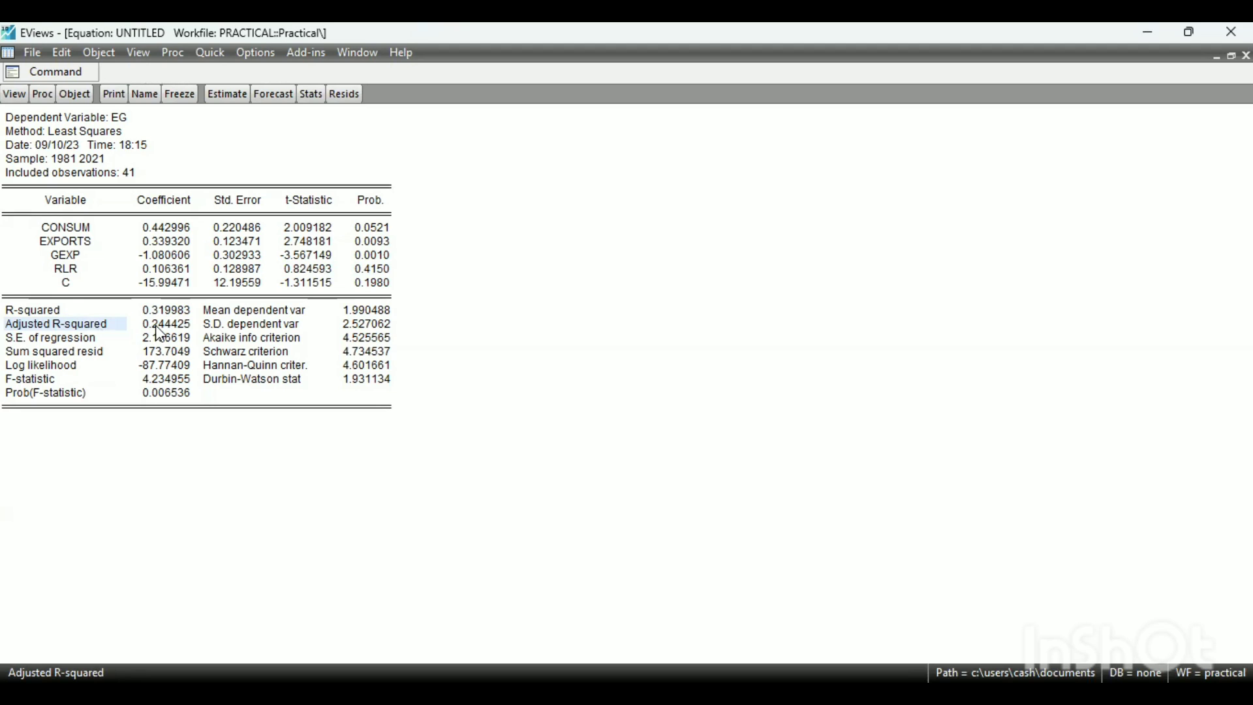
key("ctrl+s")
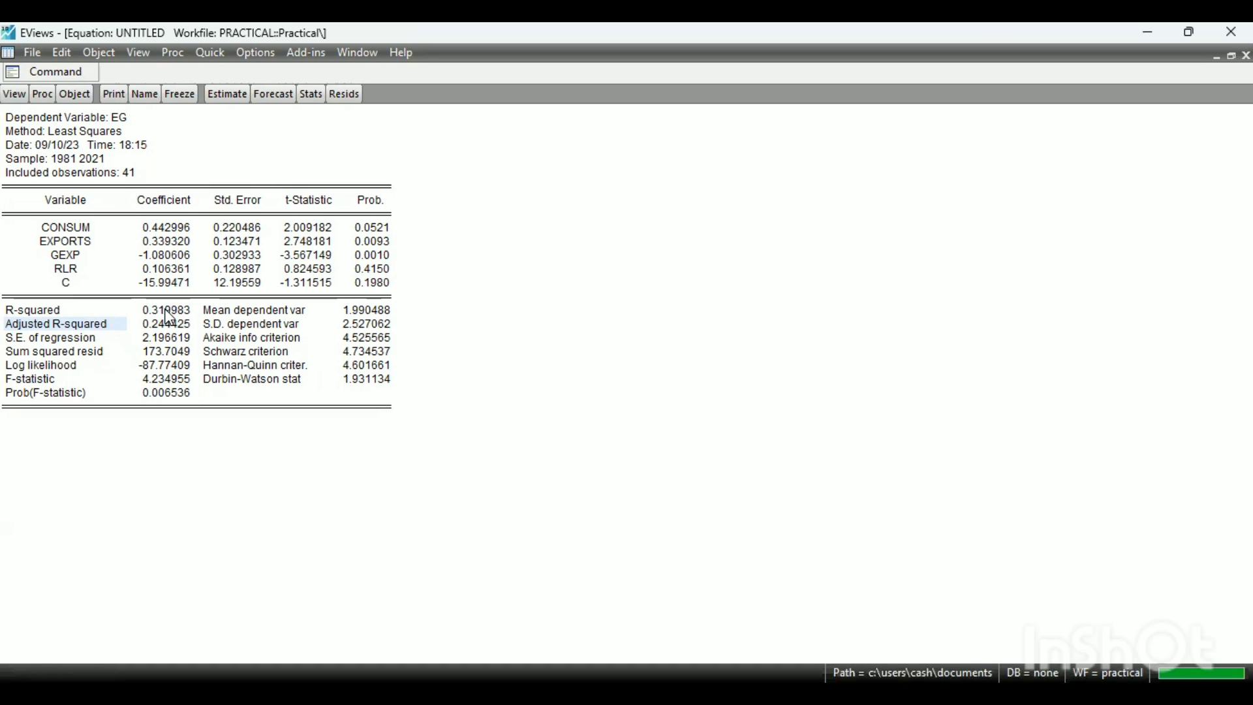
left_click_drag(149, 315, 184, 328)
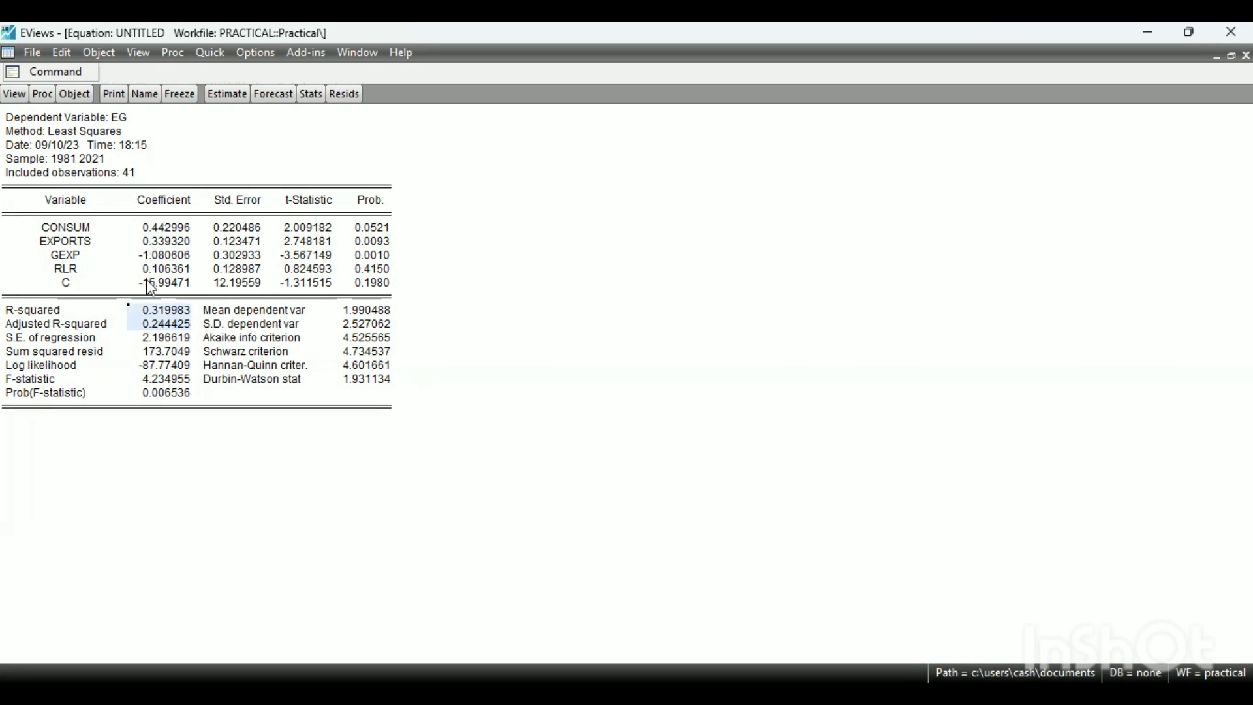
left_click(47, 315)
left_click_drag(47, 316, 155, 321)
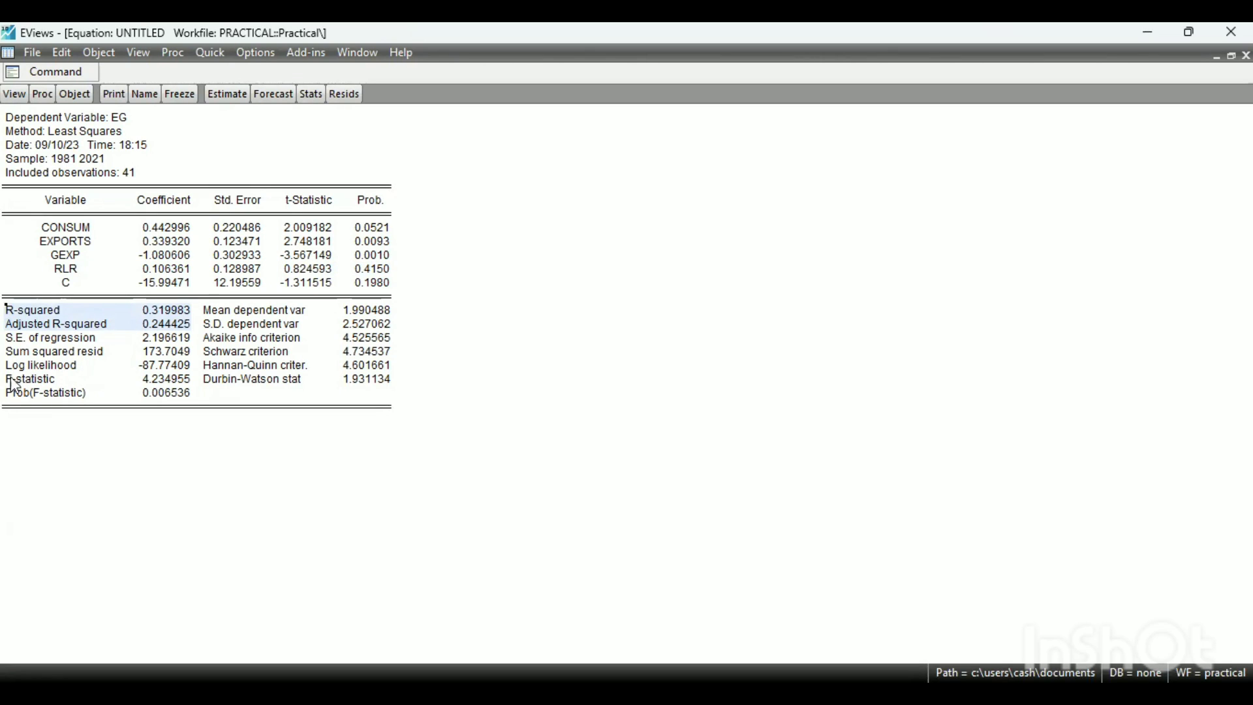
Check the F-statistic and its probability for overall model significance, along with the Durbin-Watson statistic
left_click_drag(20, 379, 181, 382)
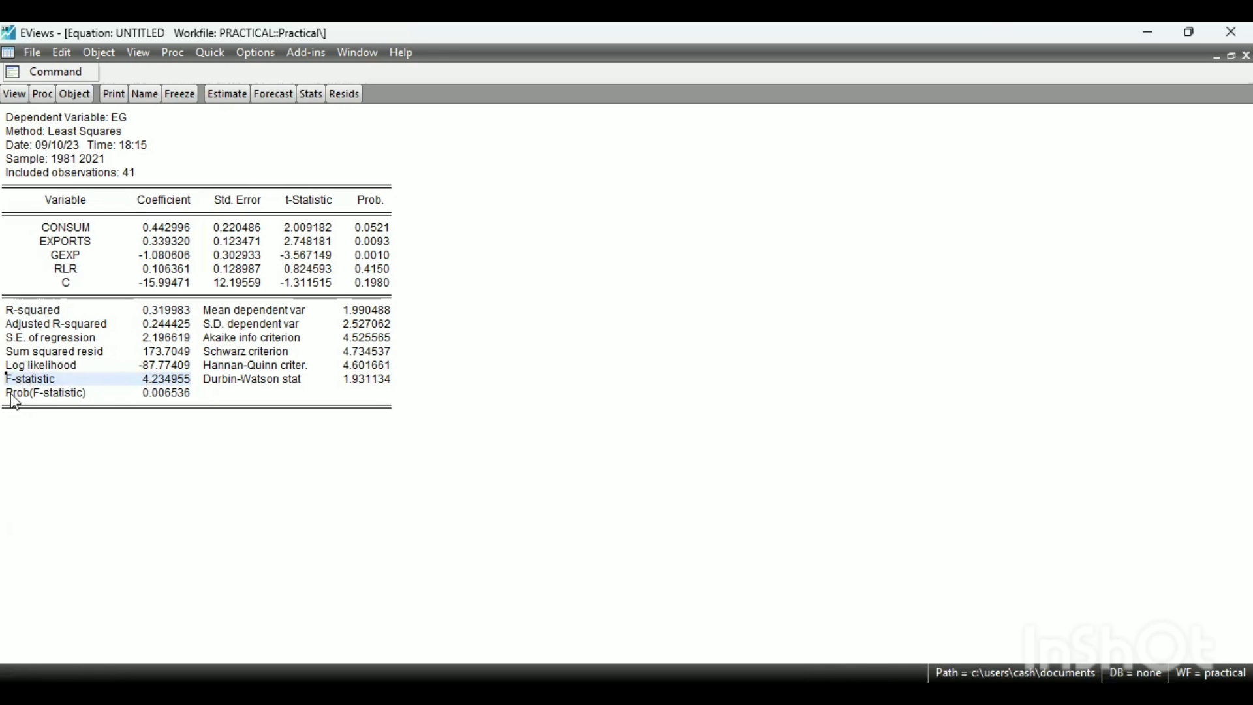
left_click_drag(11, 395, 191, 402)
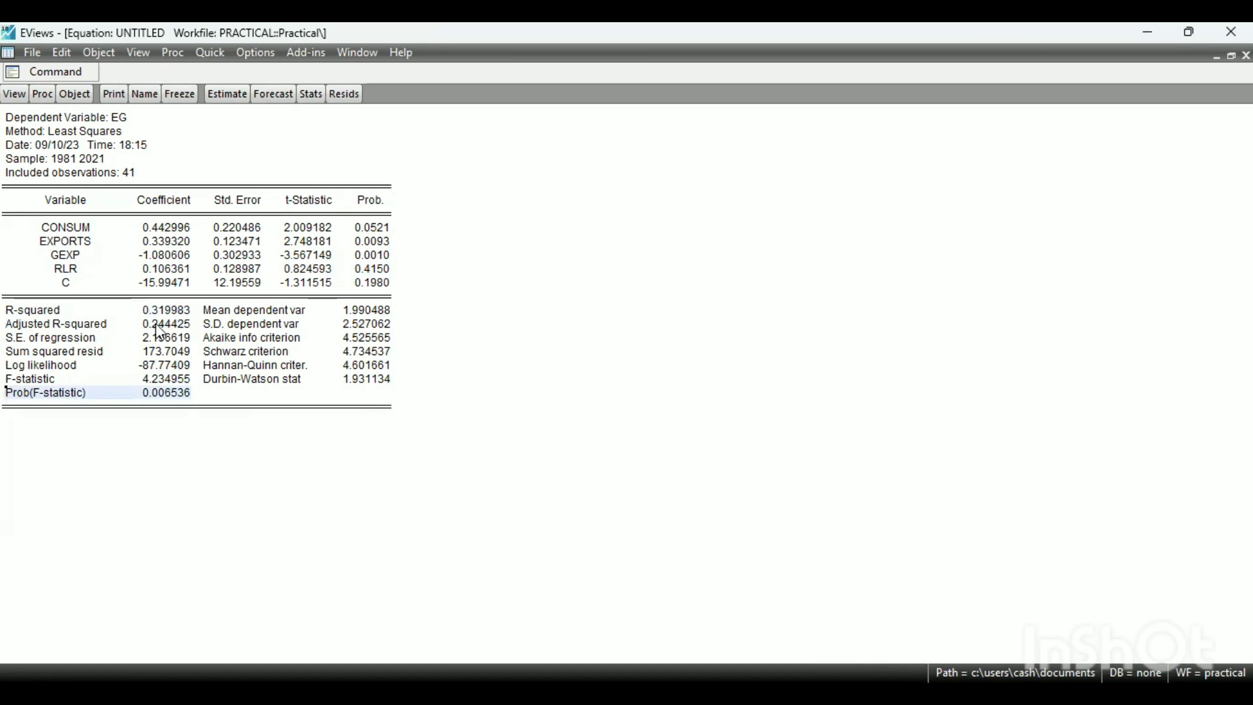
left_click(269, 378)
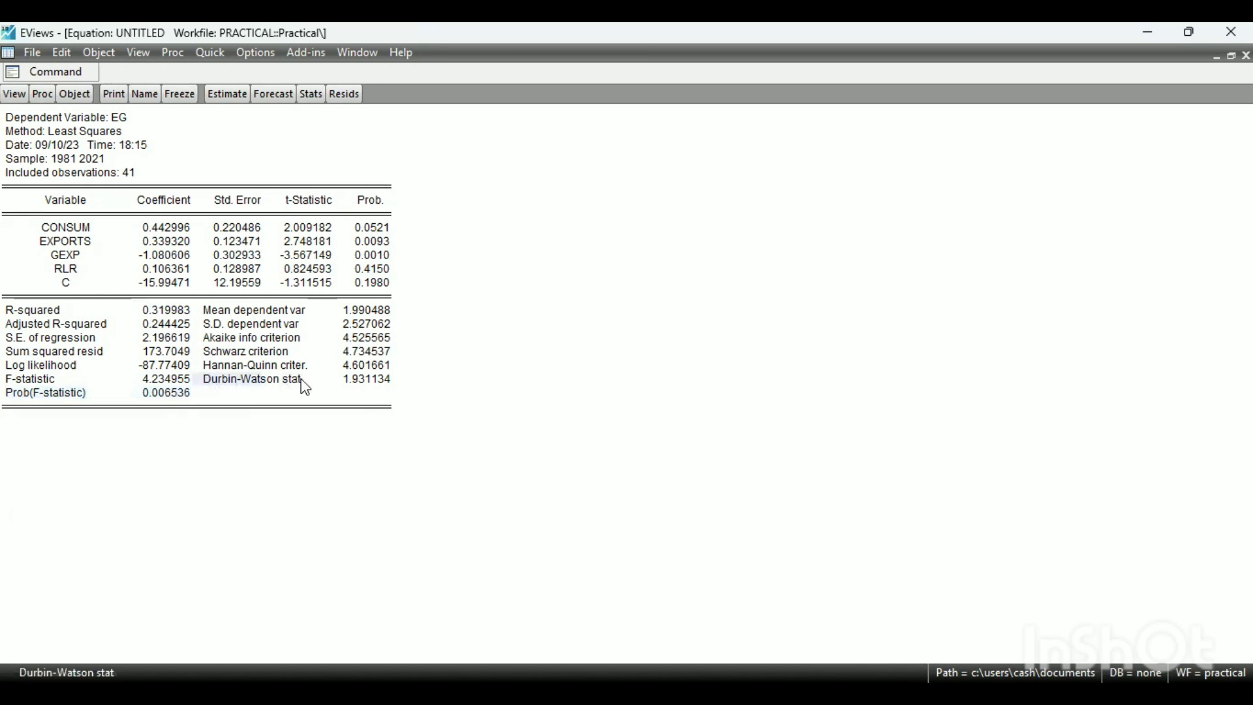